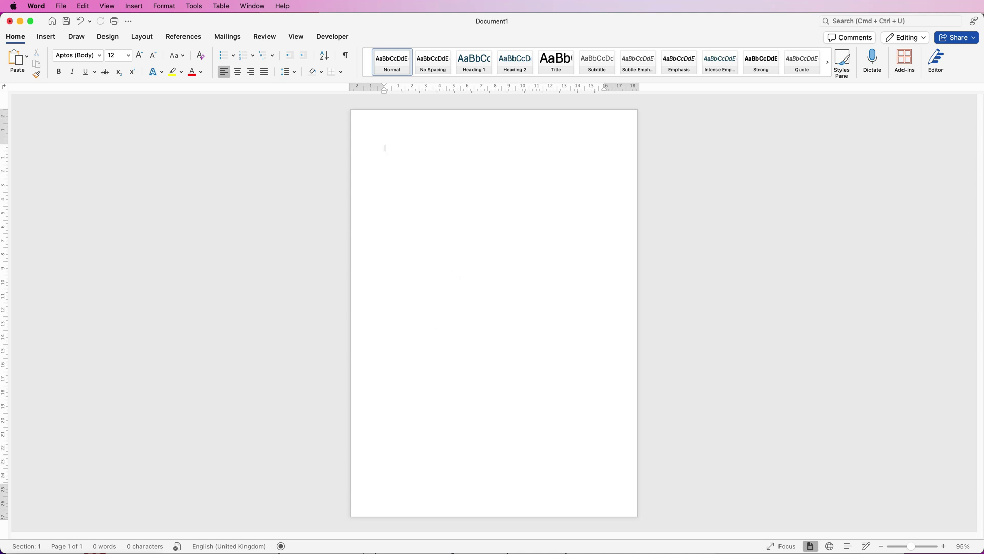
Step: Search the SVG Silh library for 'cat' images
key(super+Tab)
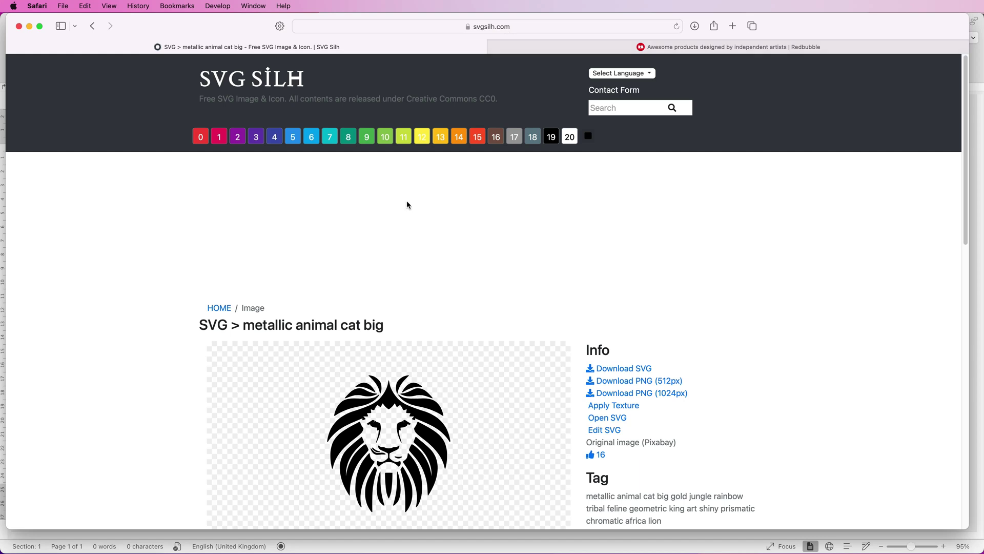
click(619, 108)
text(cat)
key(Return)
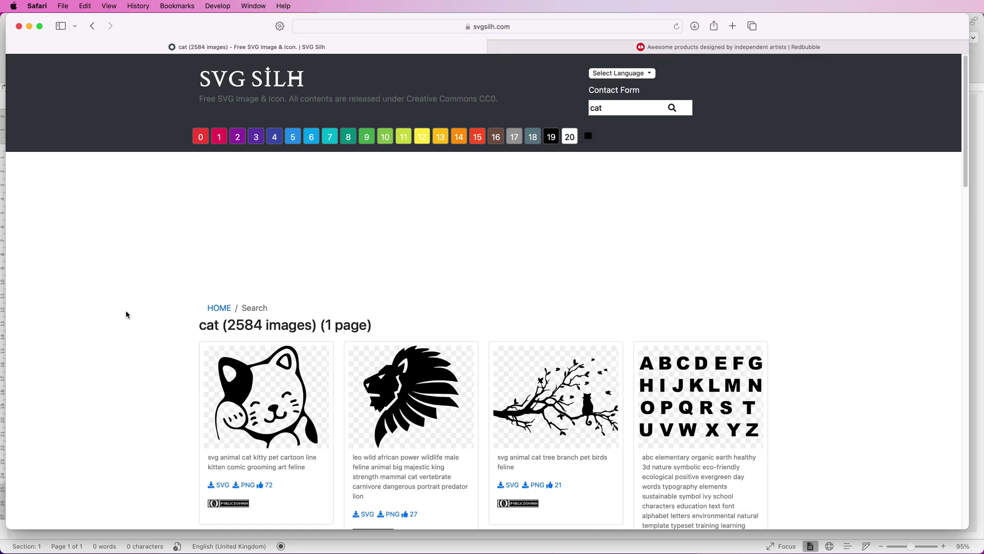
scroll(128, 393, down, 5)
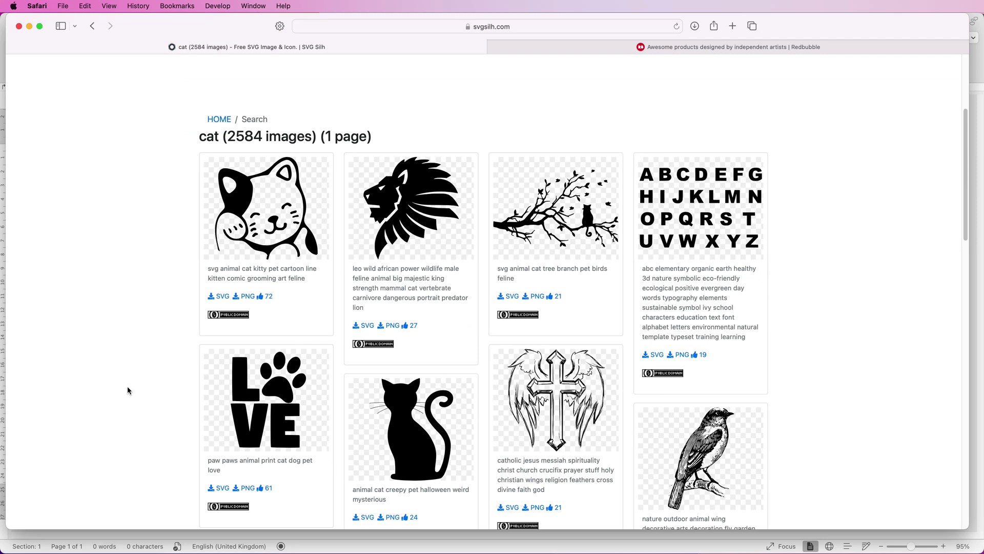
mouse_move(321, 214)
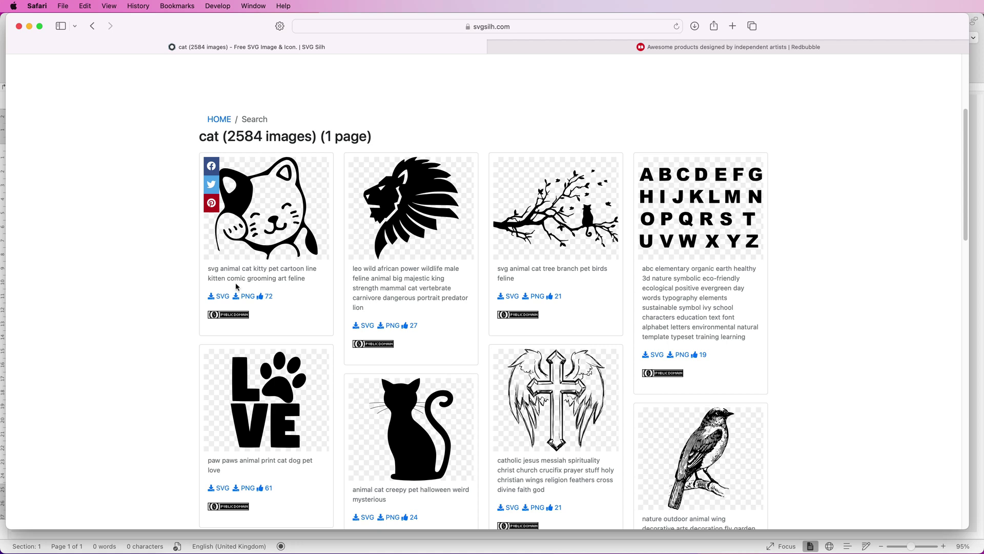
scroll(145, 322, up, 5)
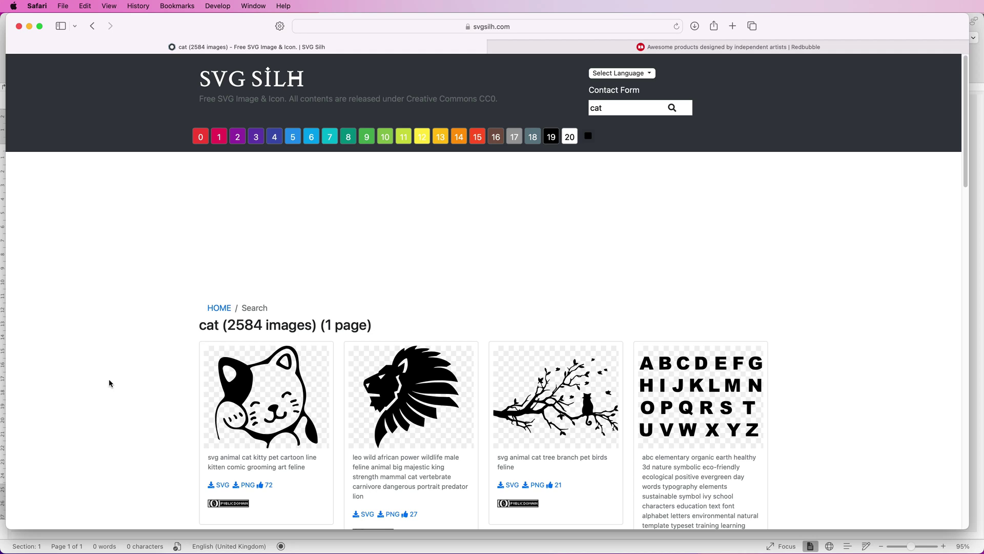
scroll(109, 383, down, 10)
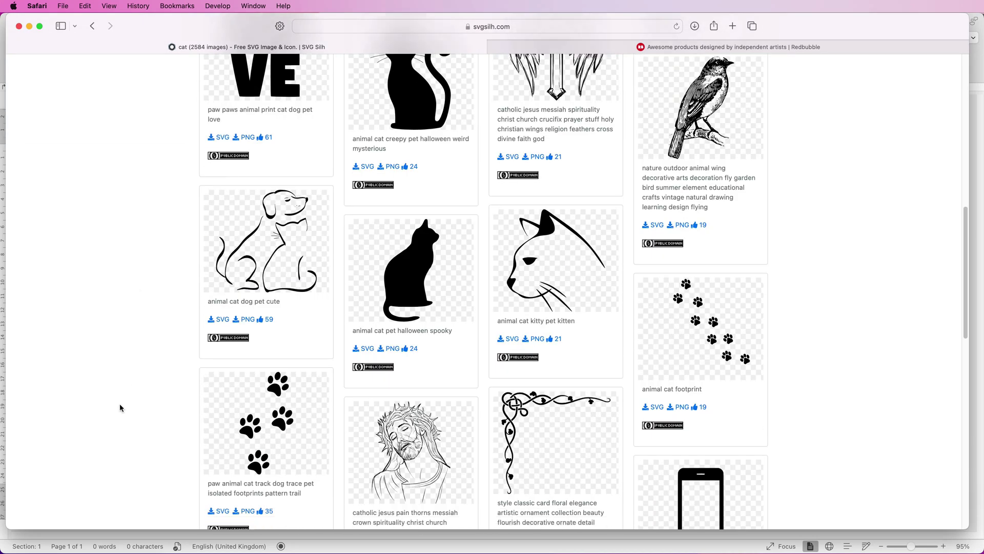
scroll(121, 407, down, 13)
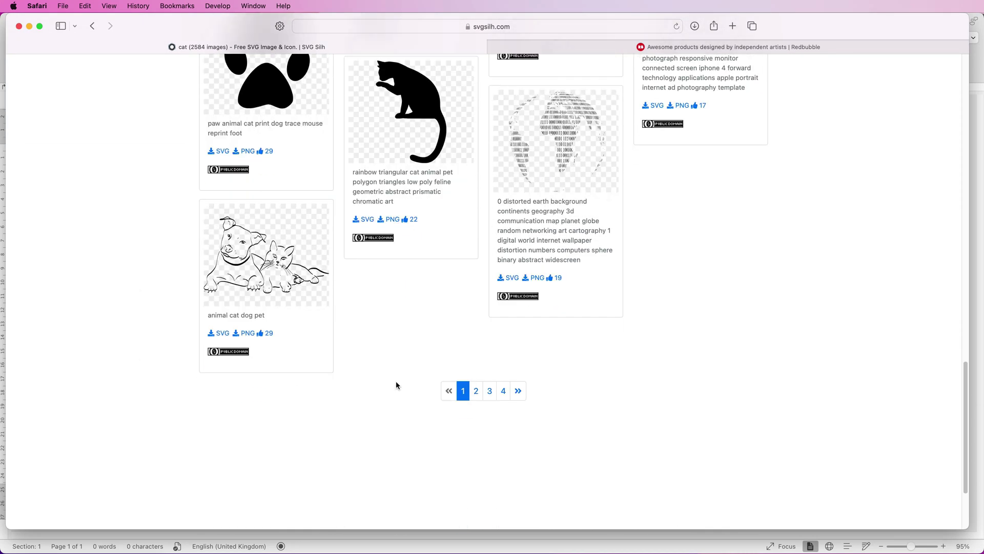
Step: Open the metallic lion head on results page 2 and download it as a 1024px PNG
click(476, 391)
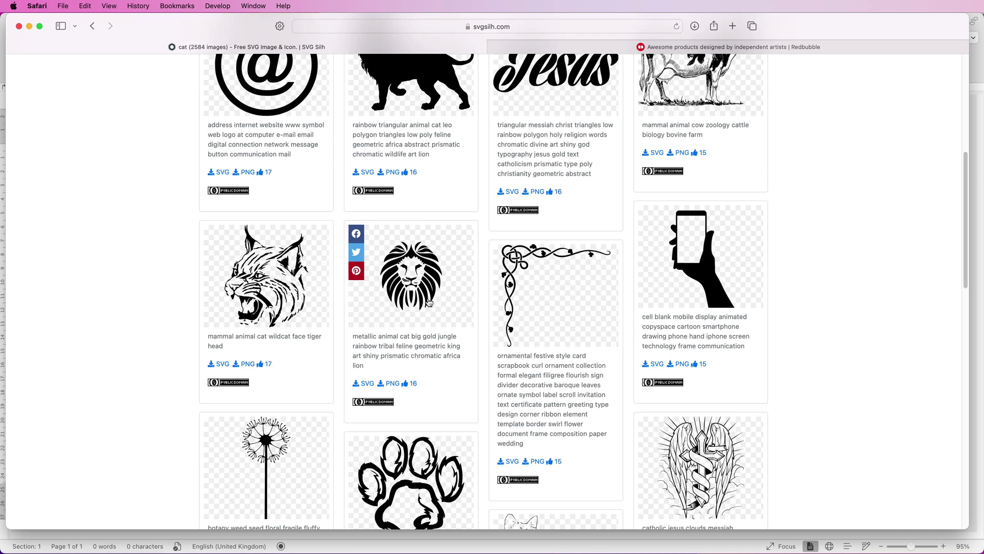
click(411, 294)
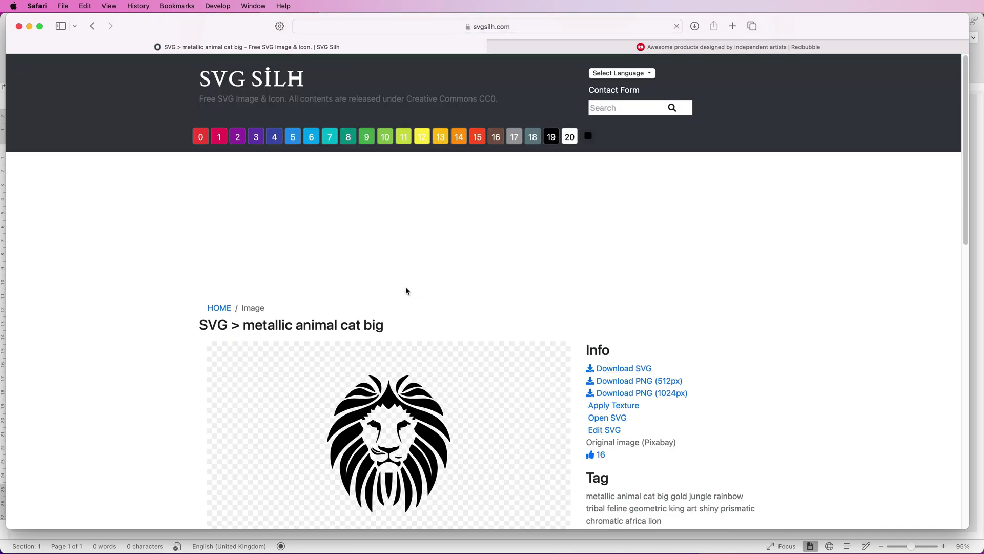
click(646, 398)
Step: Insert 1299458.png from the Downloads folder into Document1
click(493, 535)
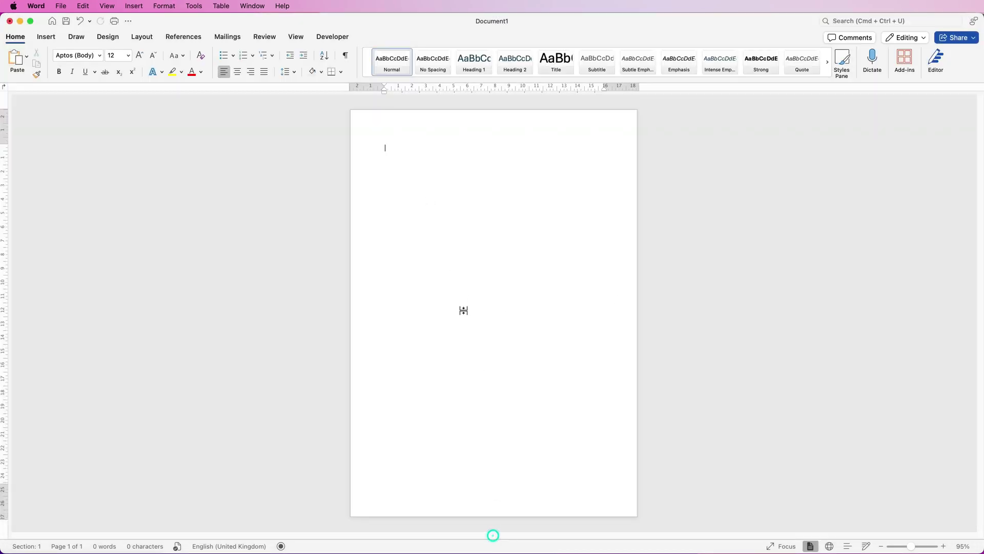
click(46, 37)
click(137, 62)
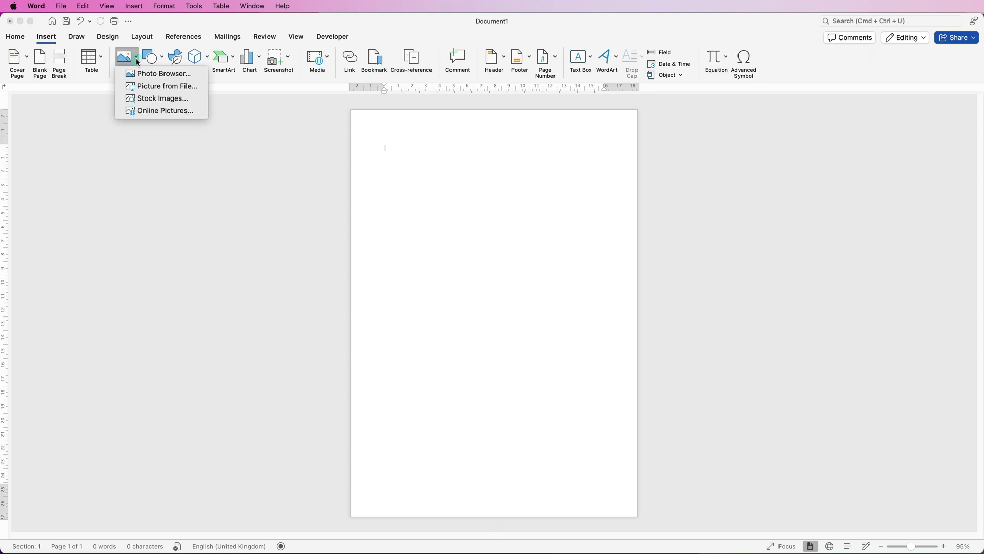
click(141, 90)
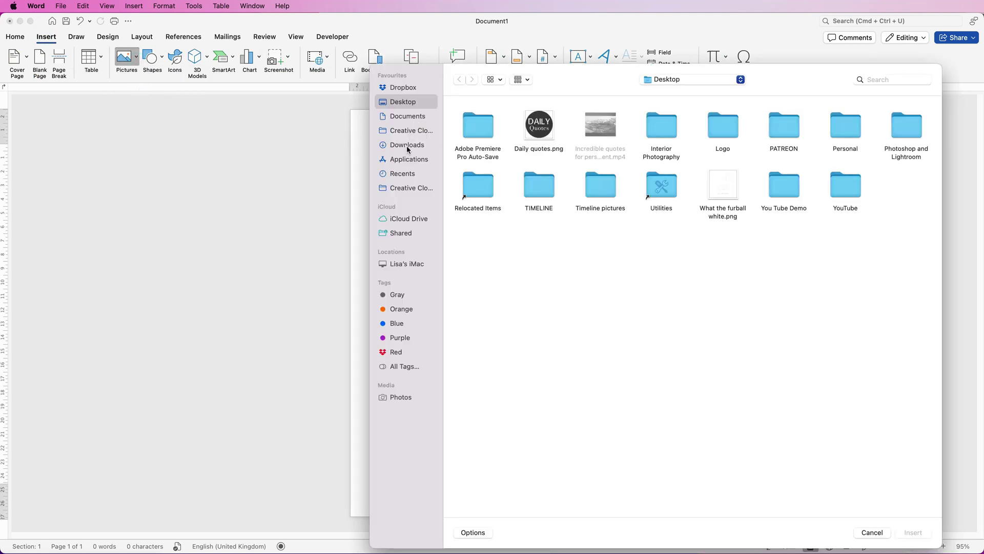
click(410, 145)
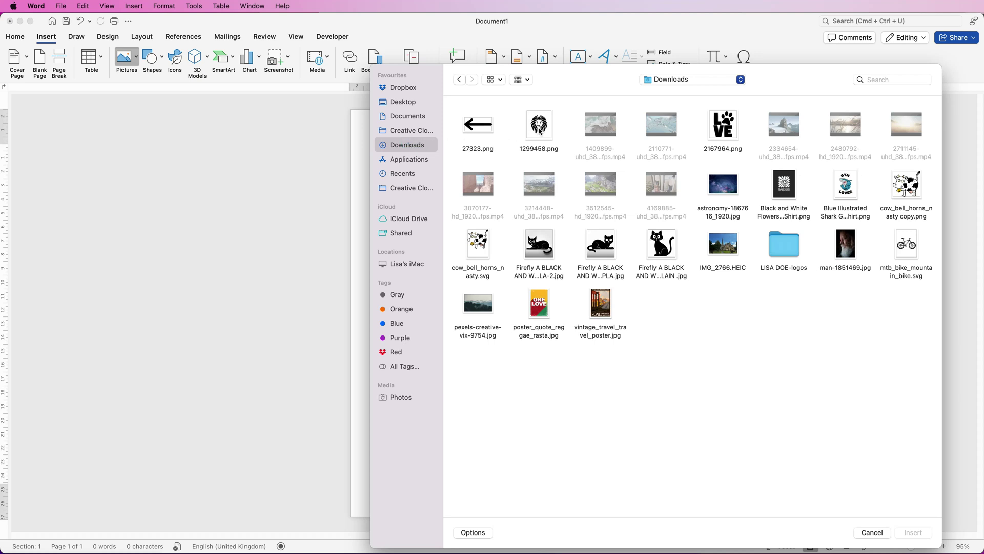
click(539, 125)
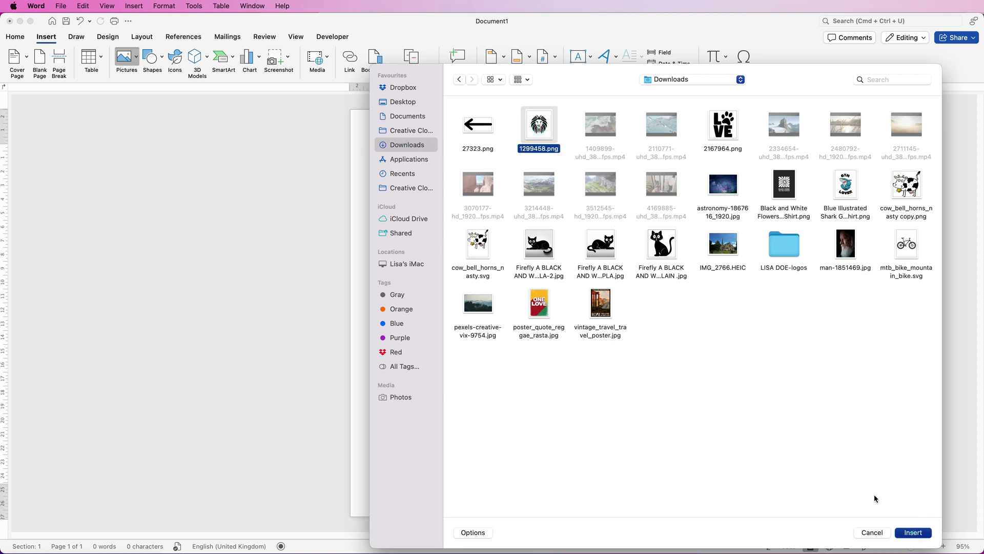
click(913, 532)
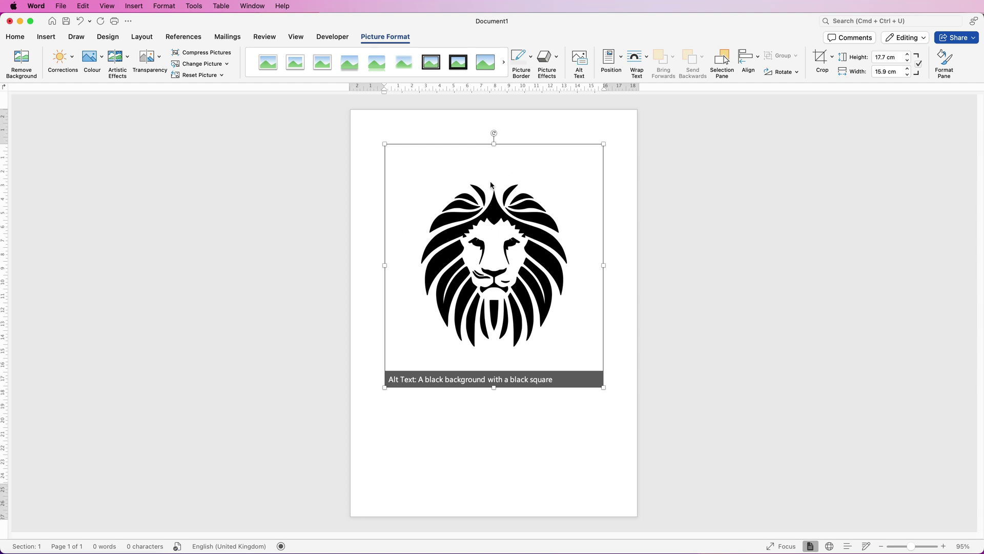
Step: Set the lion to In Front of Text, enlarge it to 20.73 × 18.64 cm, and move it partly off the lower right
click(647, 57)
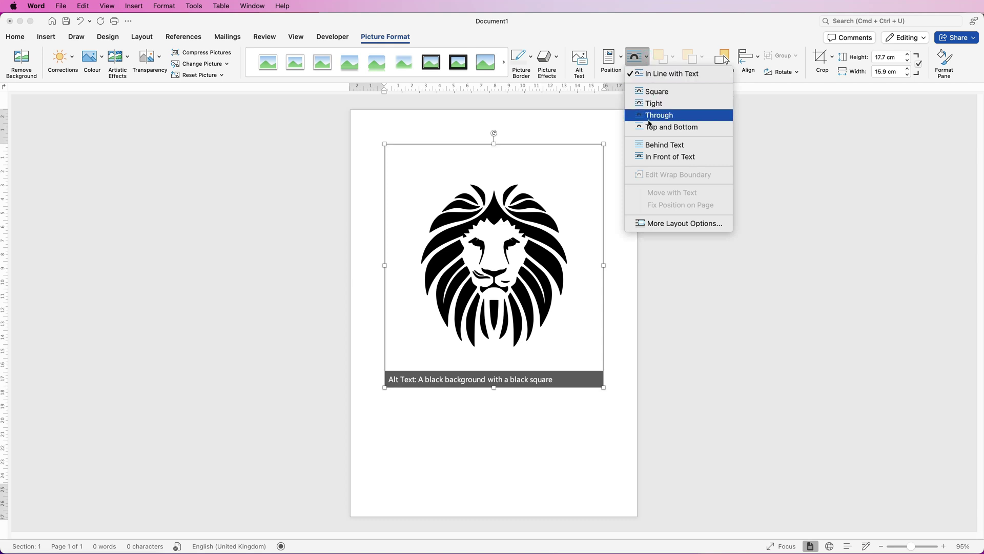
click(648, 157)
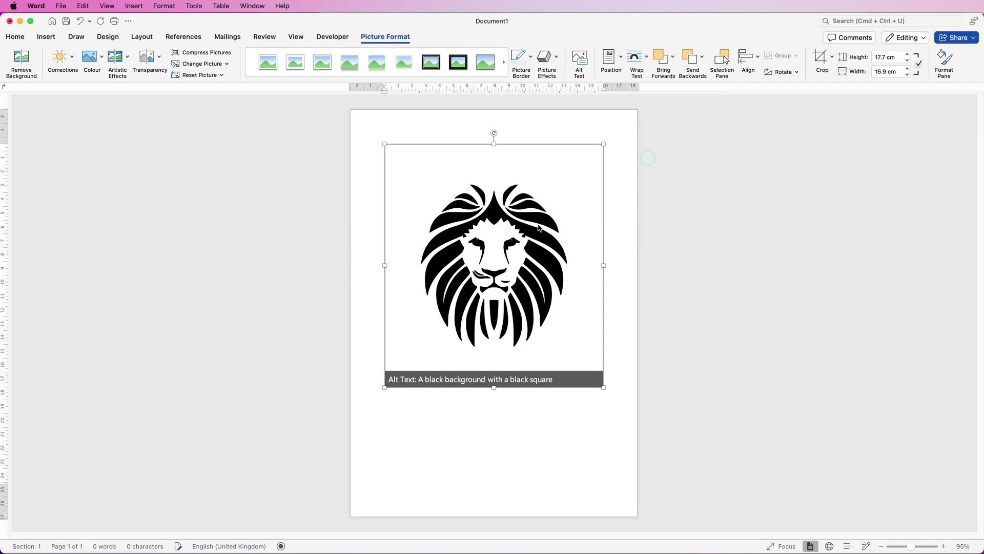
drag(496, 251, 487, 203)
drag(591, 414, 629, 454)
drag(546, 331, 536, 317)
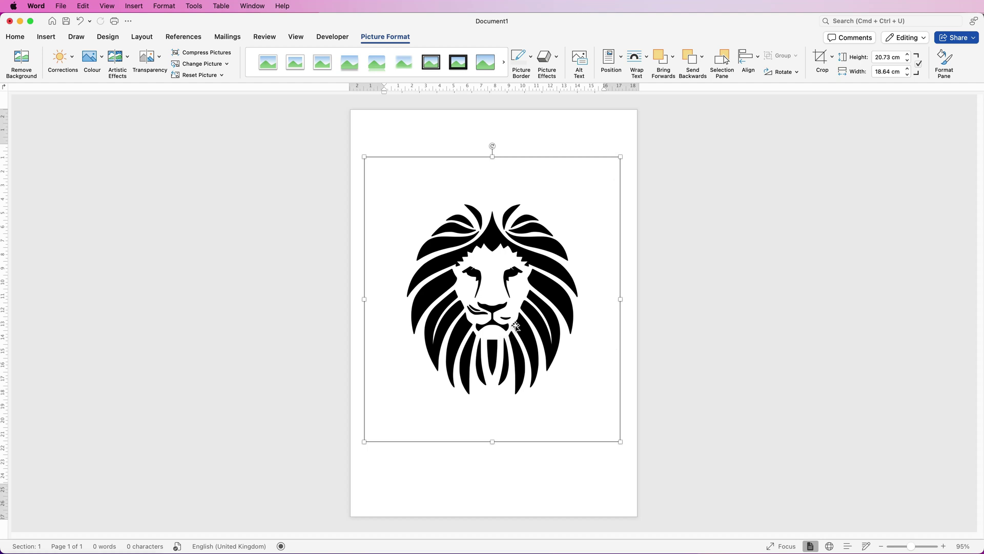
drag(528, 321, 636, 499)
Step: Draw a 15.88 × 3.51 cm rectangle across the page top and give it No Outline
click(46, 37)
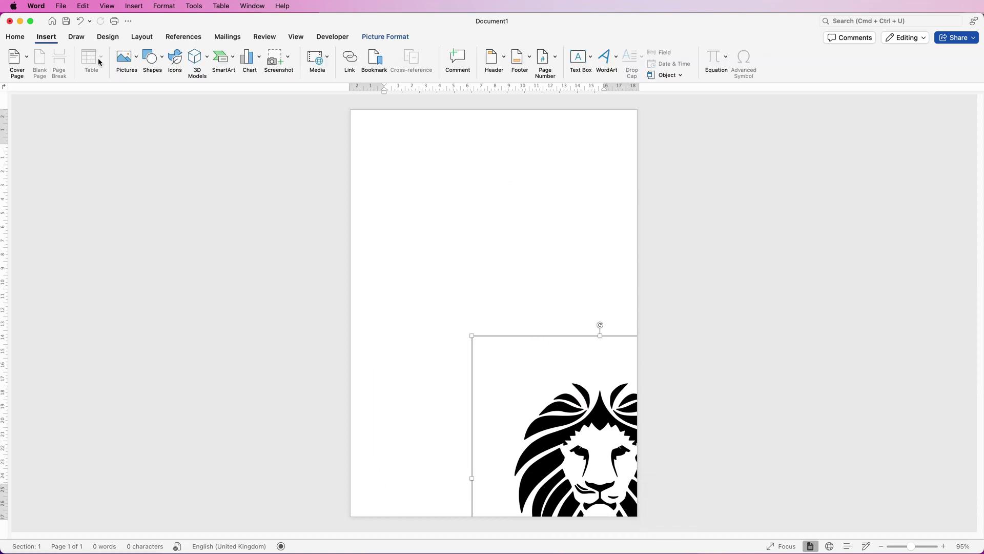
click(163, 60)
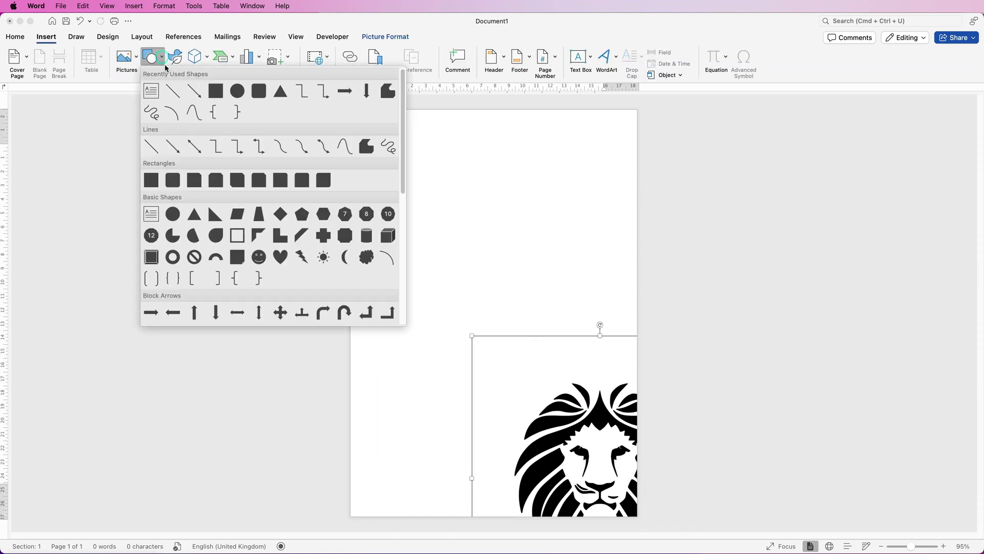
click(153, 182)
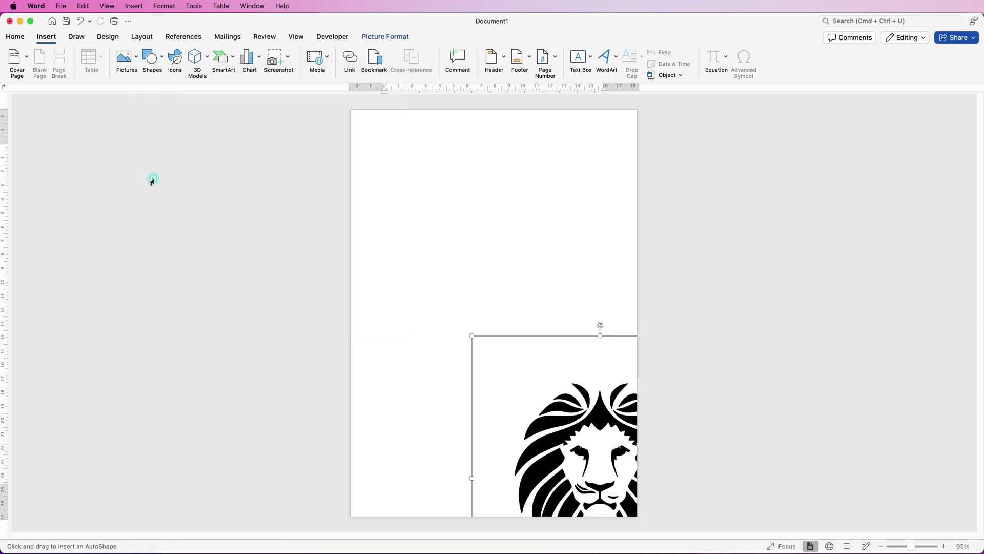
drag(389, 151, 604, 200)
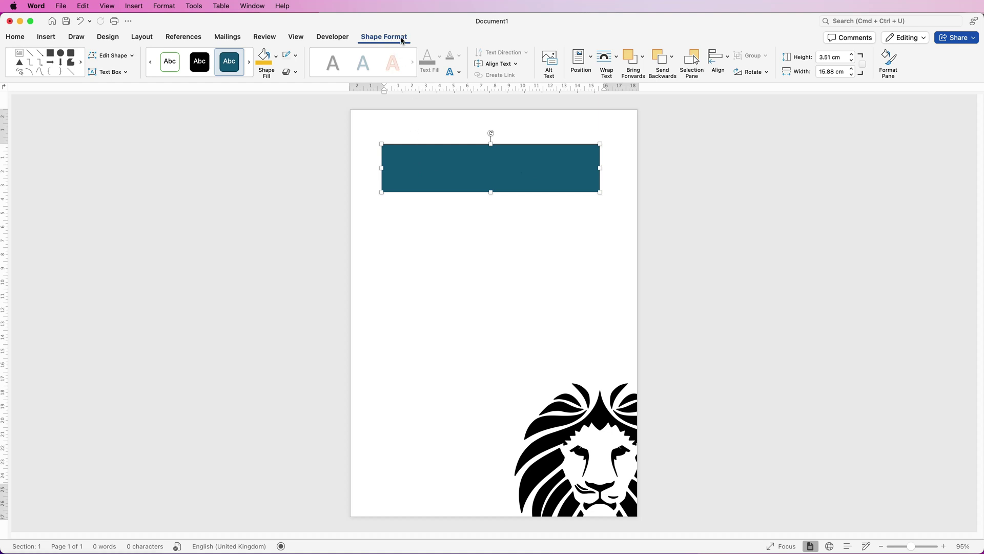
click(296, 56)
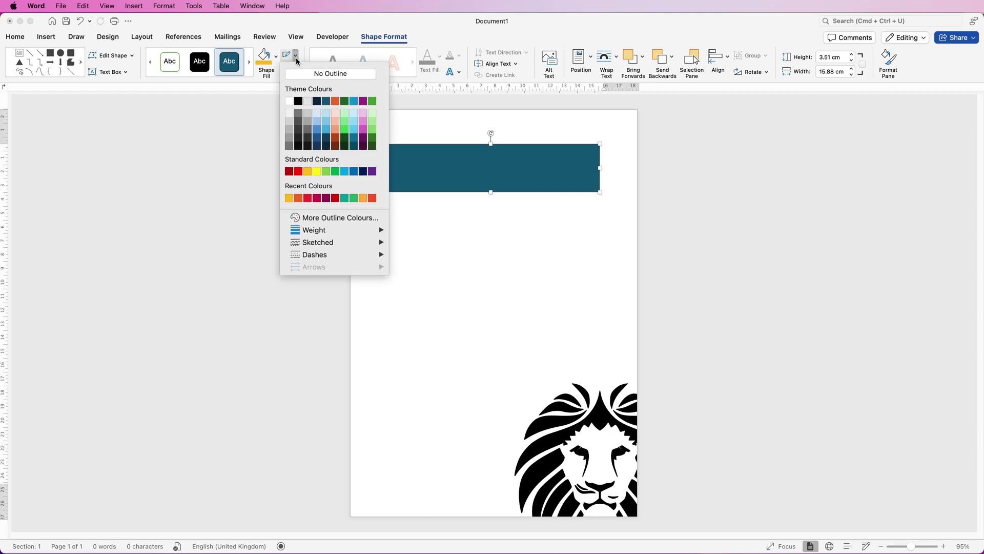
click(331, 74)
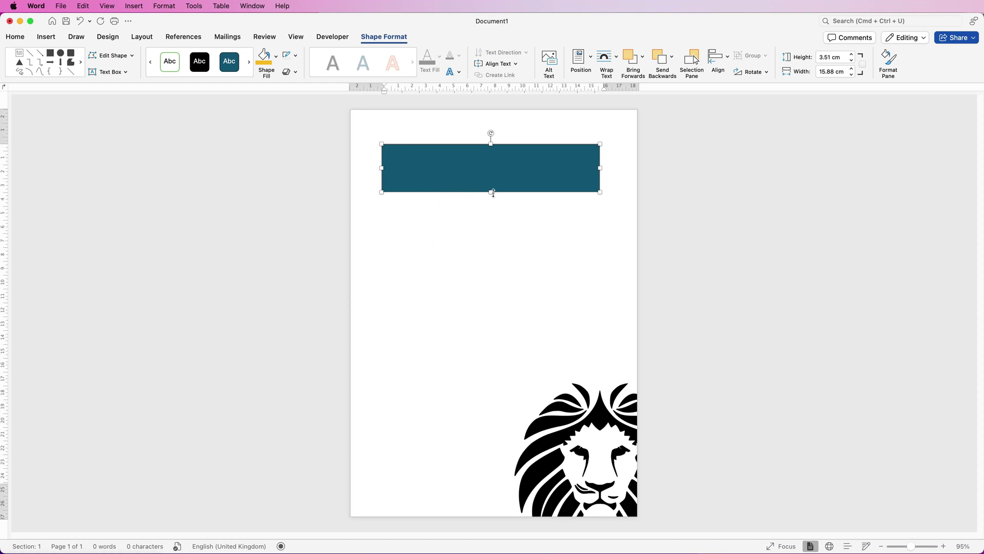
Step: Shorten the bar to about 2.86 cm and Option-drag copies downward to stack five bars
drag(490, 188, 490, 183)
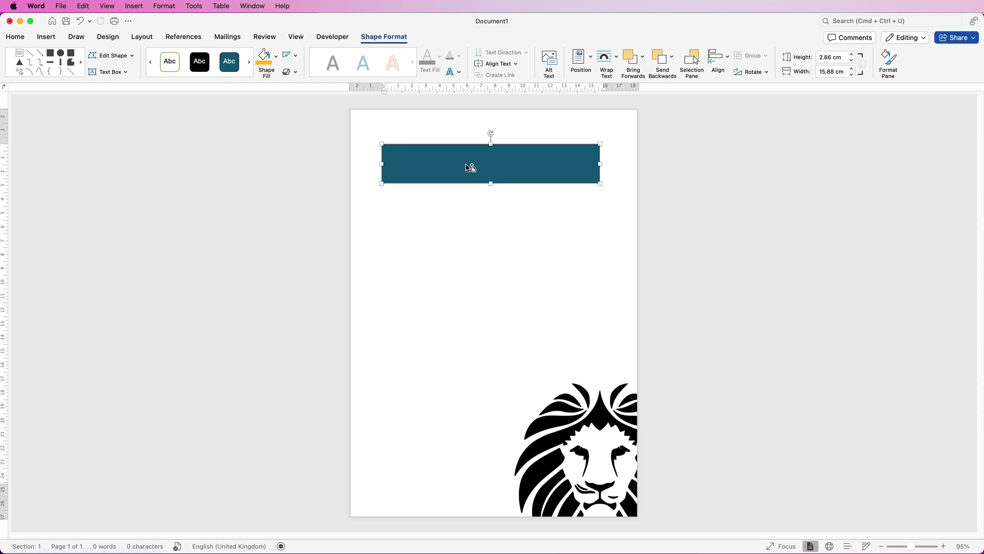
drag(467, 160, 456, 281)
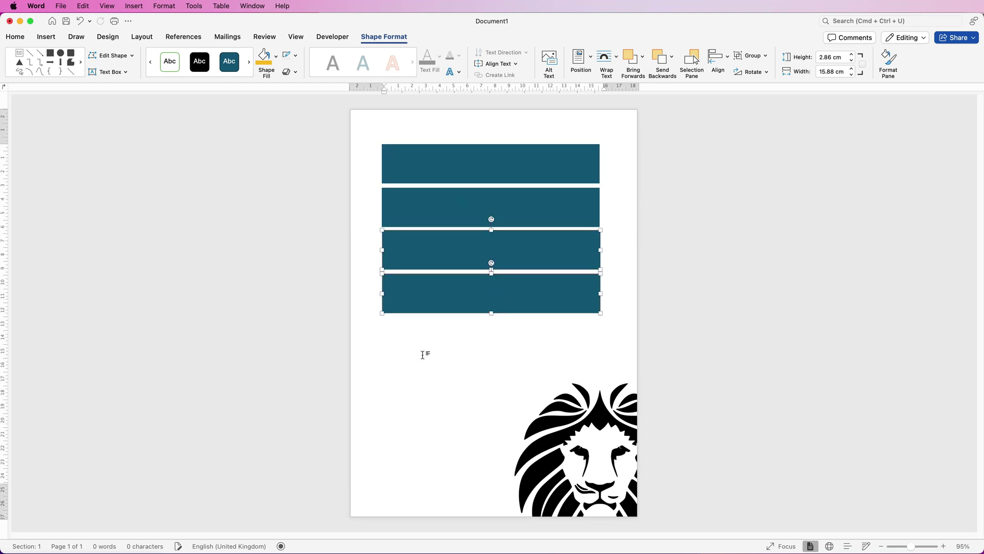
click(378, 338)
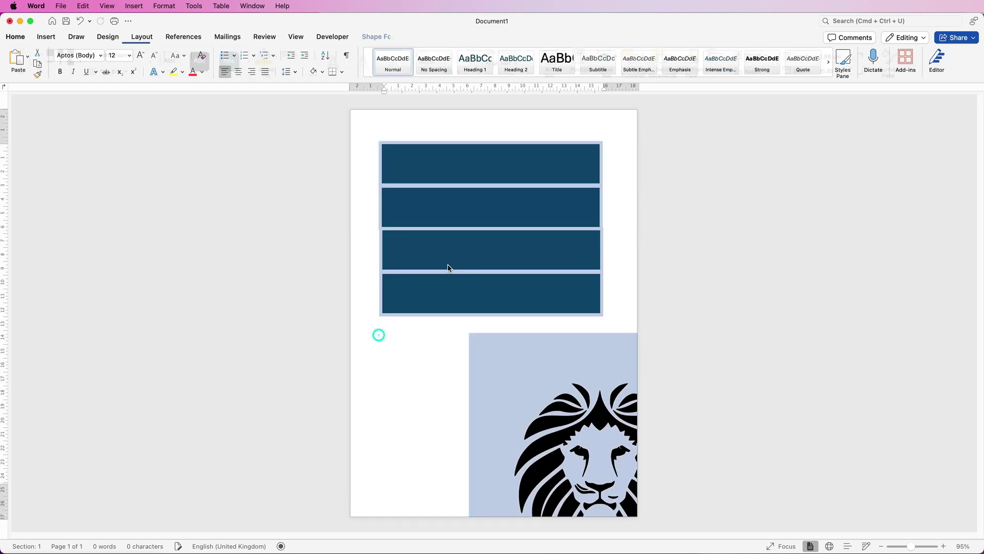
click(443, 291)
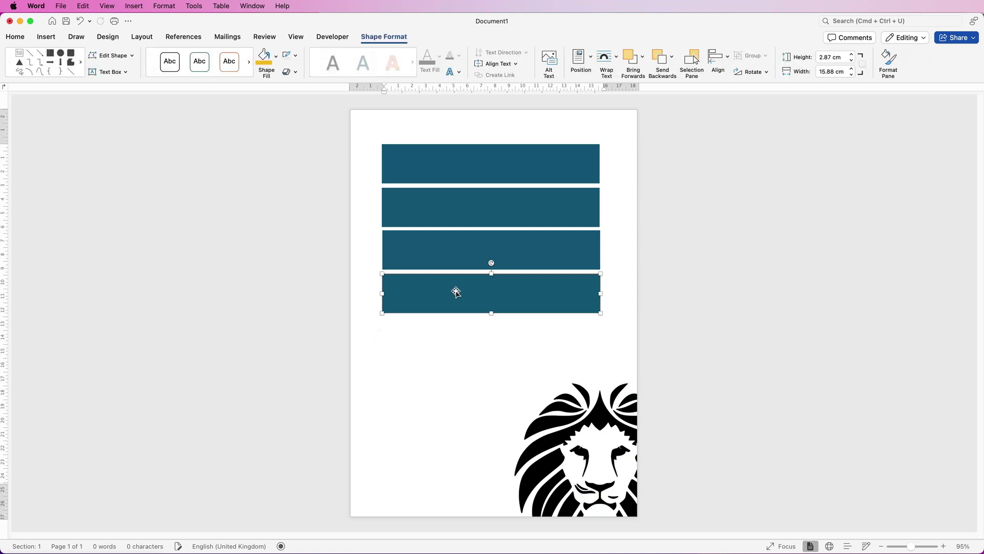
mouse_move(455, 288)
mouse_down()
mouse_move(458, 341)
mouse_move(462, 291)
mouse_up()
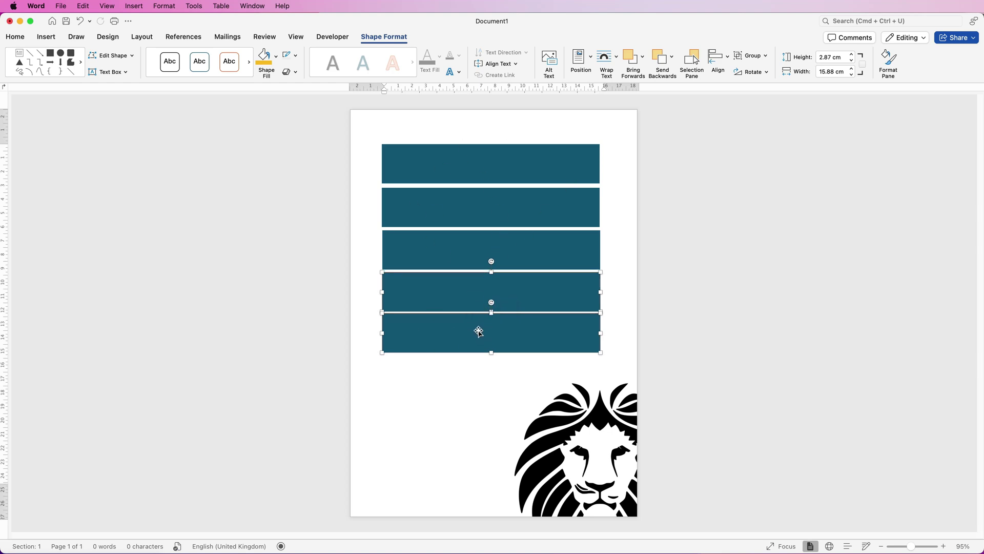
Step: Select all five bars, apply Distribute Vertically and Align to Centre, then select the top bar
shift+click(439, 247)
shift+click(447, 202)
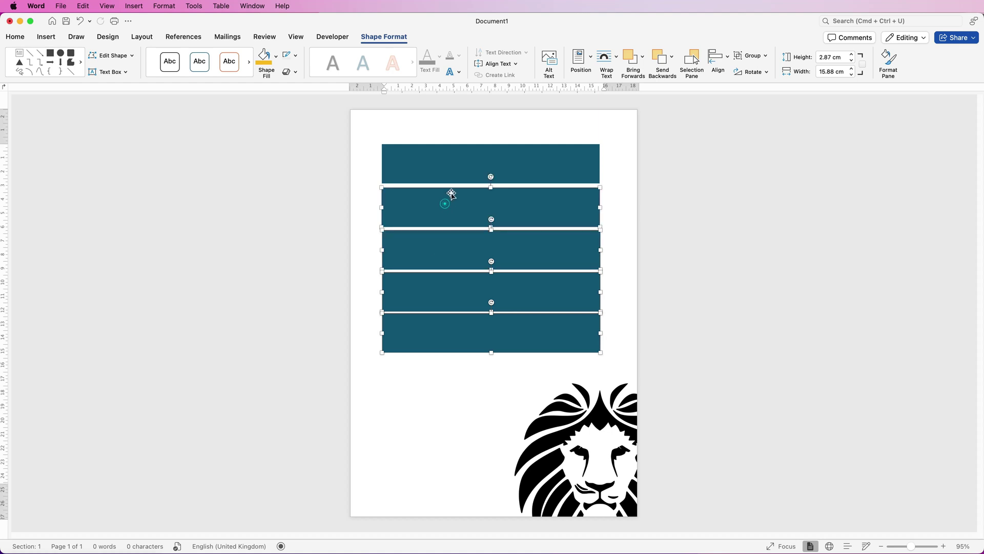
shift+click(451, 167)
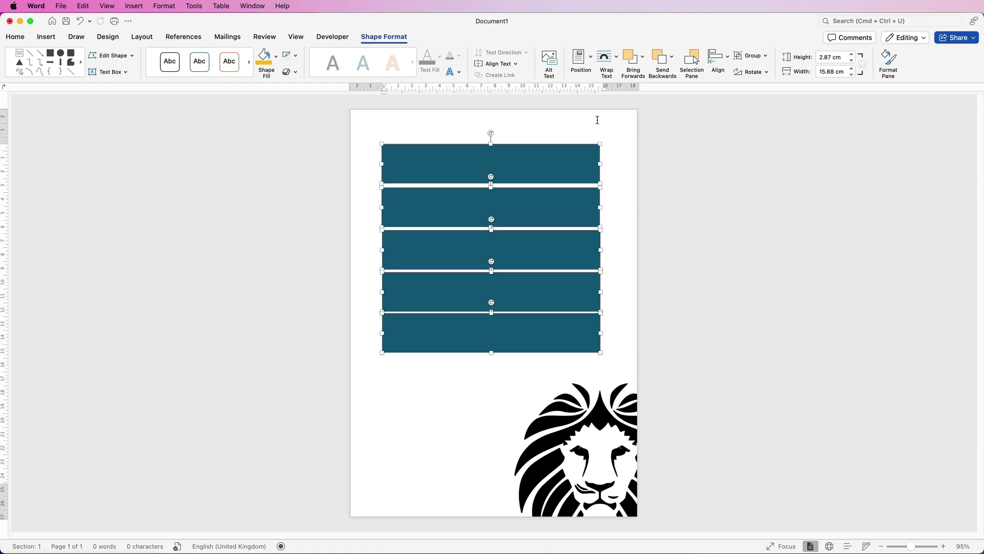
click(727, 60)
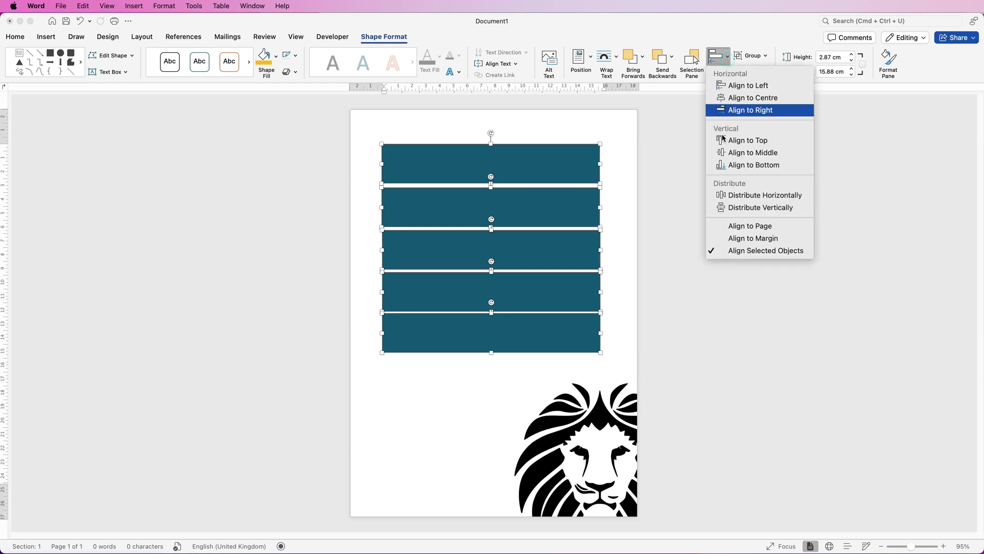
click(735, 209)
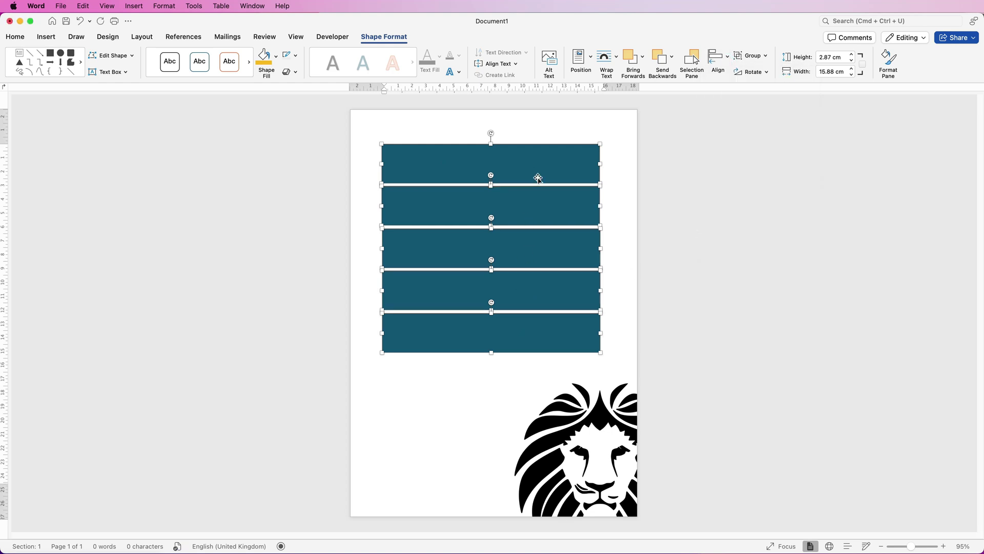
click(728, 60)
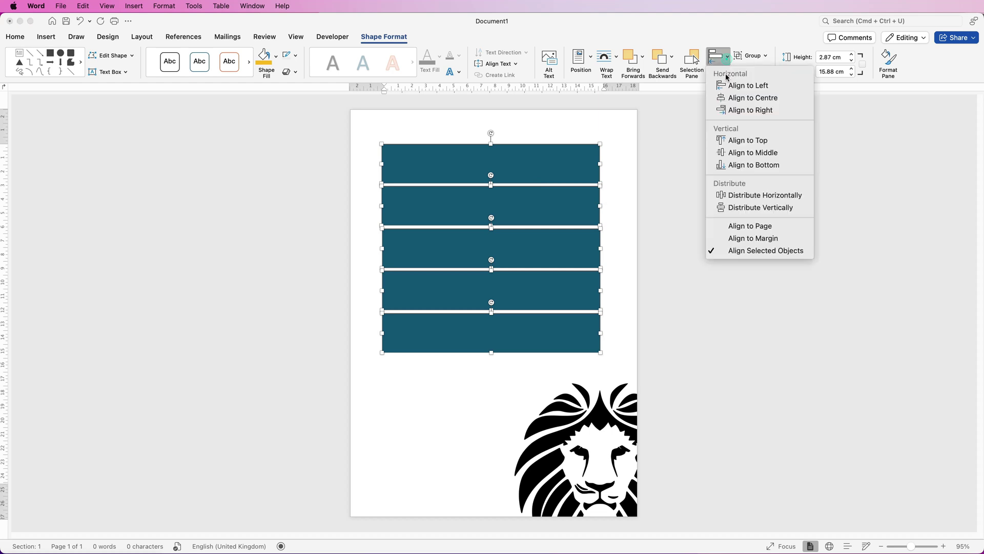
click(733, 98)
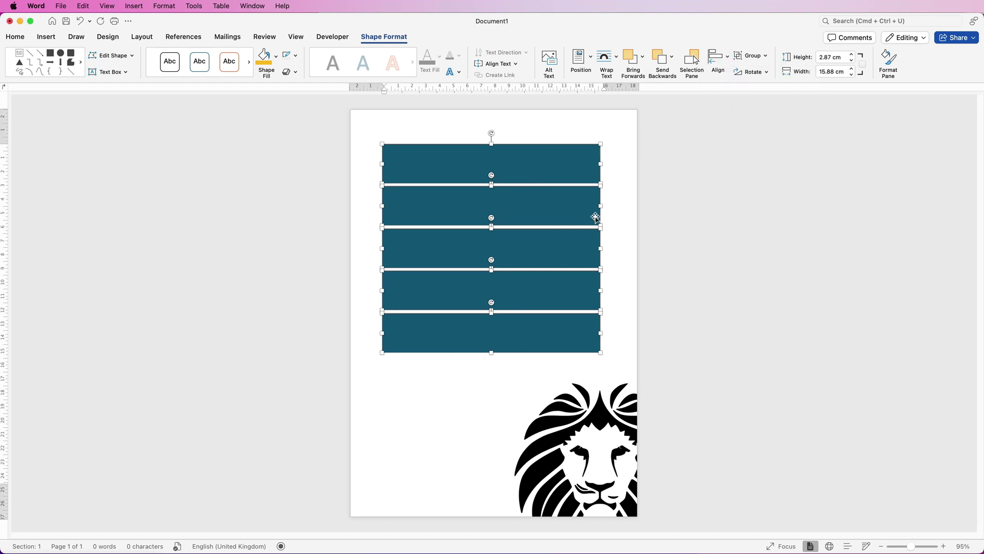
click(455, 381)
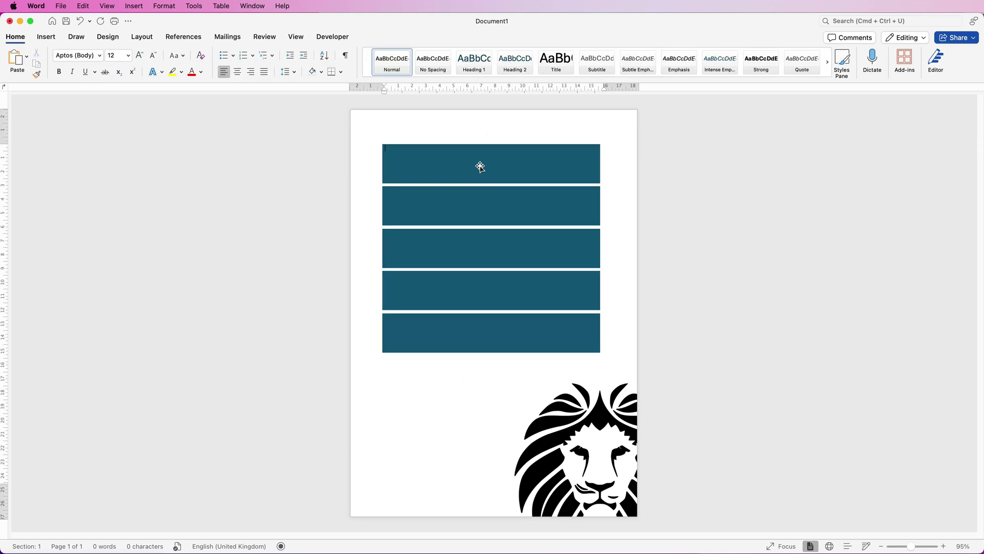
click(481, 167)
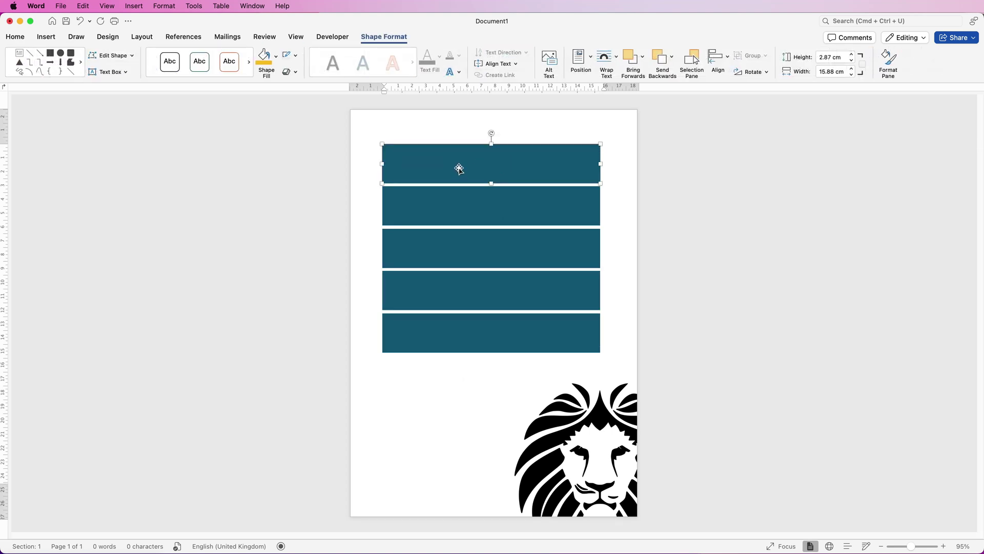
click(276, 62)
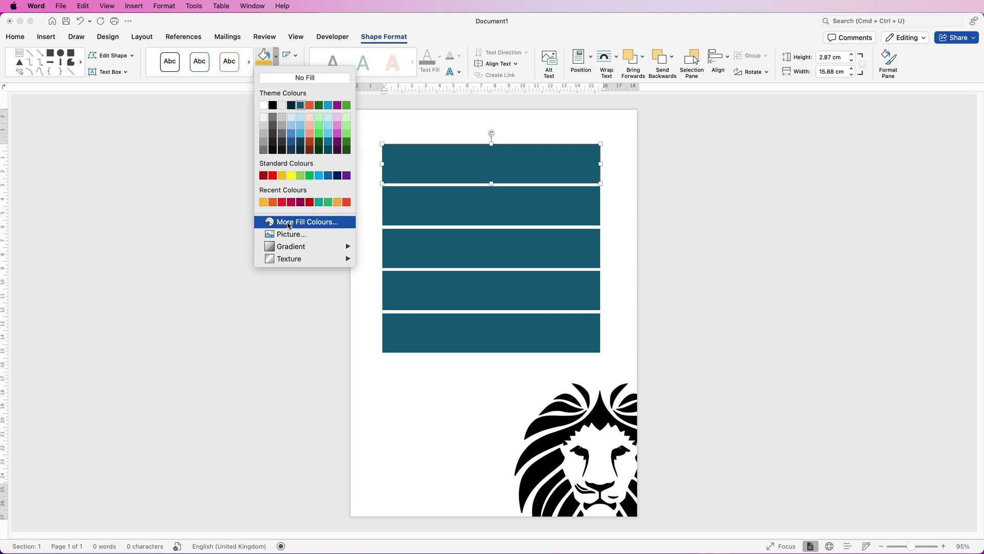
click(290, 223)
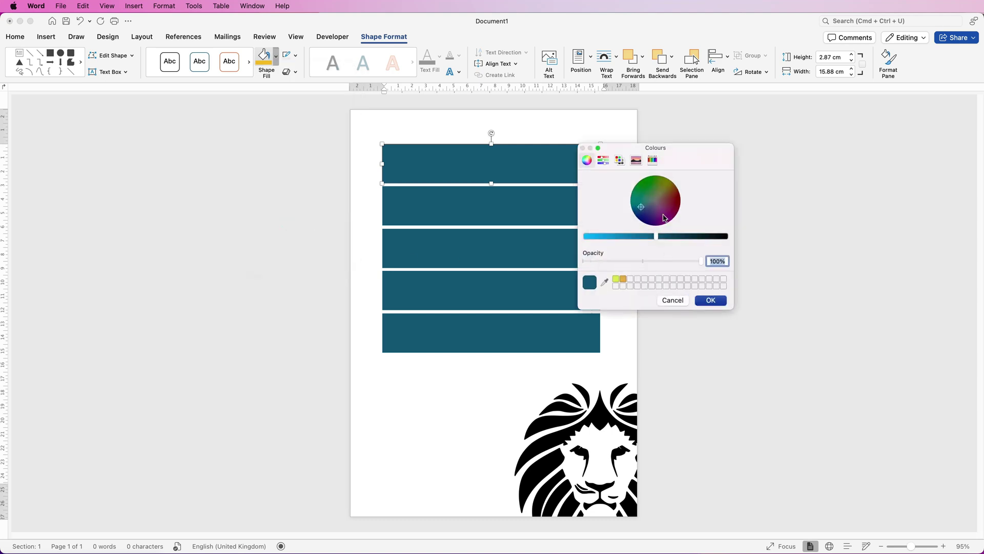
drag(654, 240, 611, 240)
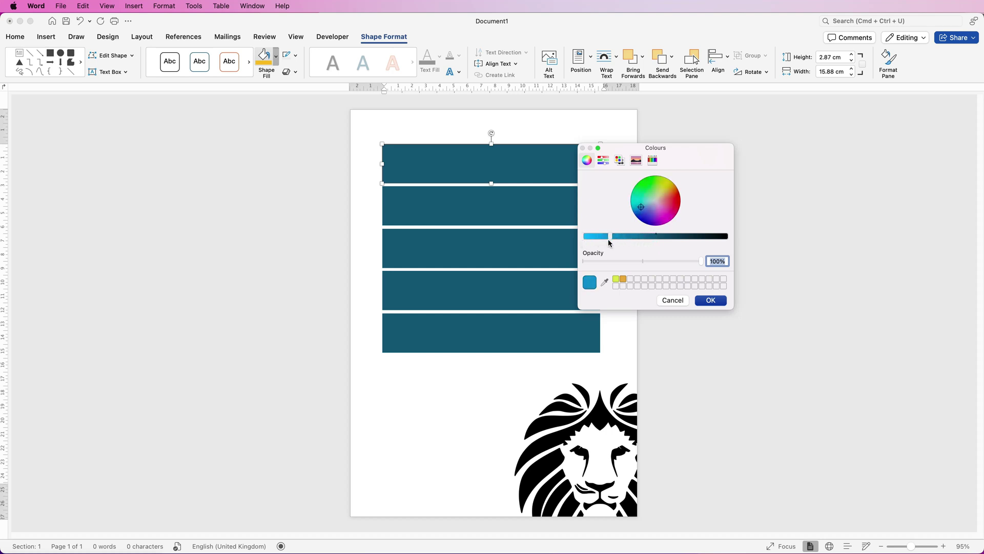
mouse_move(642, 210)
mouse_down()
mouse_move(650, 218)
mouse_move(643, 191)
mouse_move(662, 194)
mouse_move(656, 217)
mouse_up()
click(673, 300)
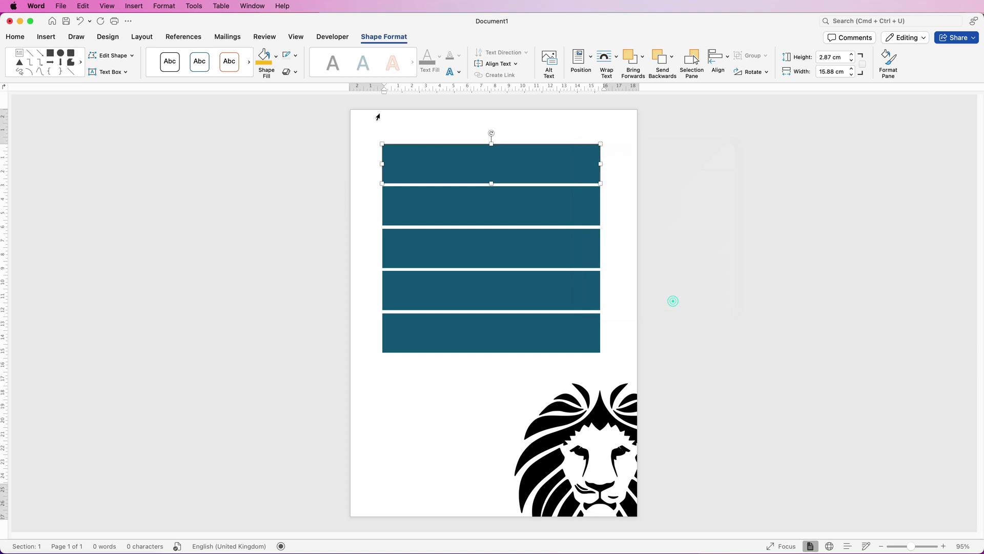
Step: Fill the top bar magenta and the second bar crimson
click(277, 57)
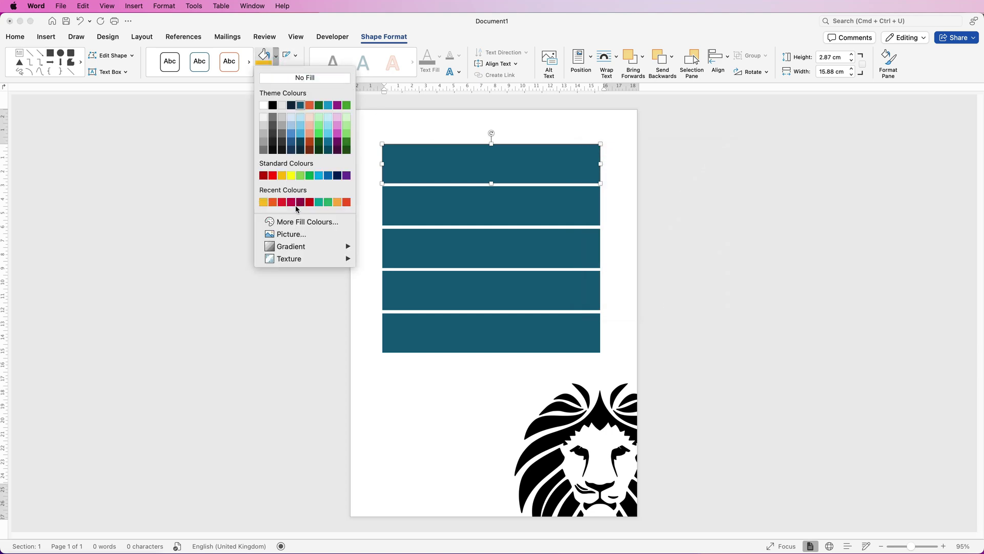
click(300, 203)
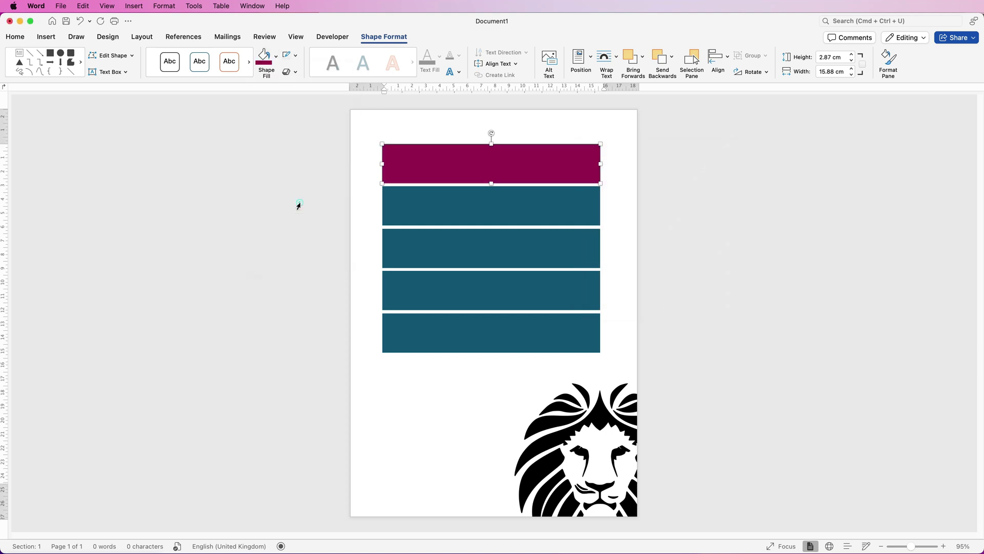
click(451, 205)
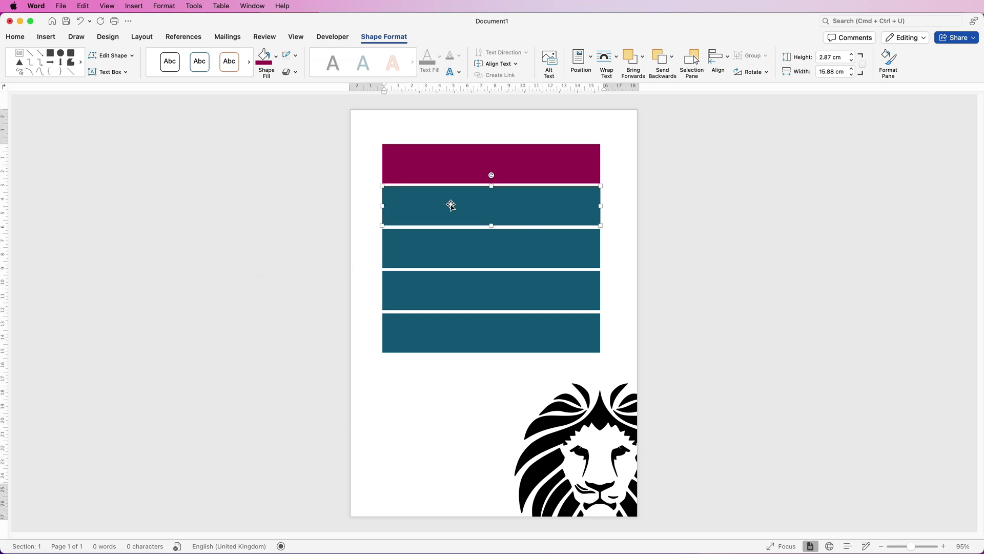
click(276, 56)
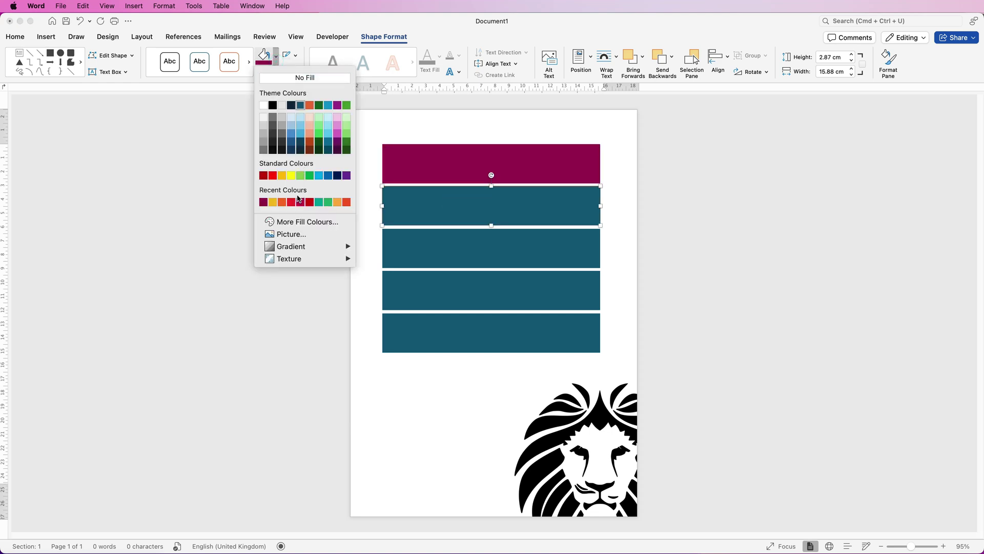
click(301, 202)
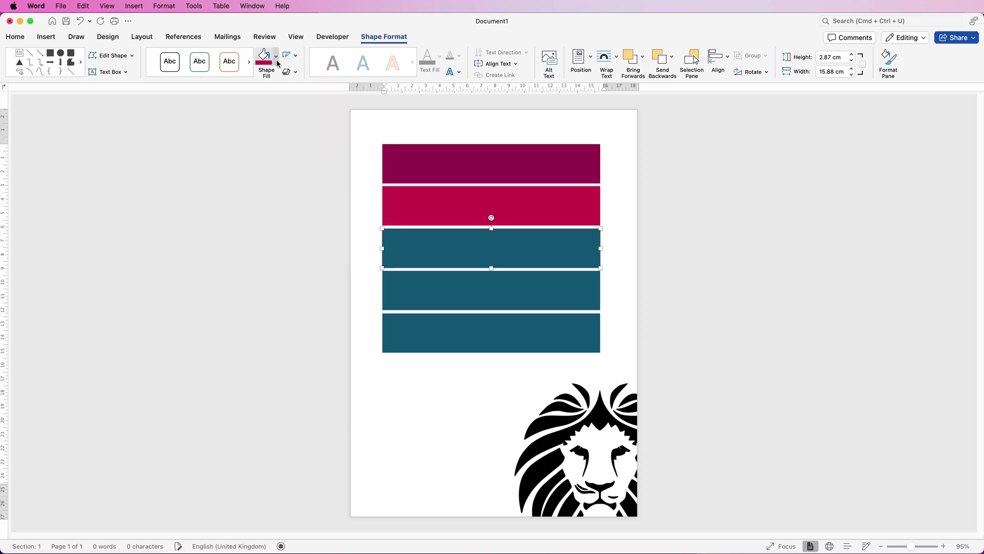
Step: Colour the remaining three bars red, orange and yellow
click(491, 249)
click(292, 202)
click(491, 290)
click(282, 202)
click(491, 332)
click(273, 202)
click(572, 310)
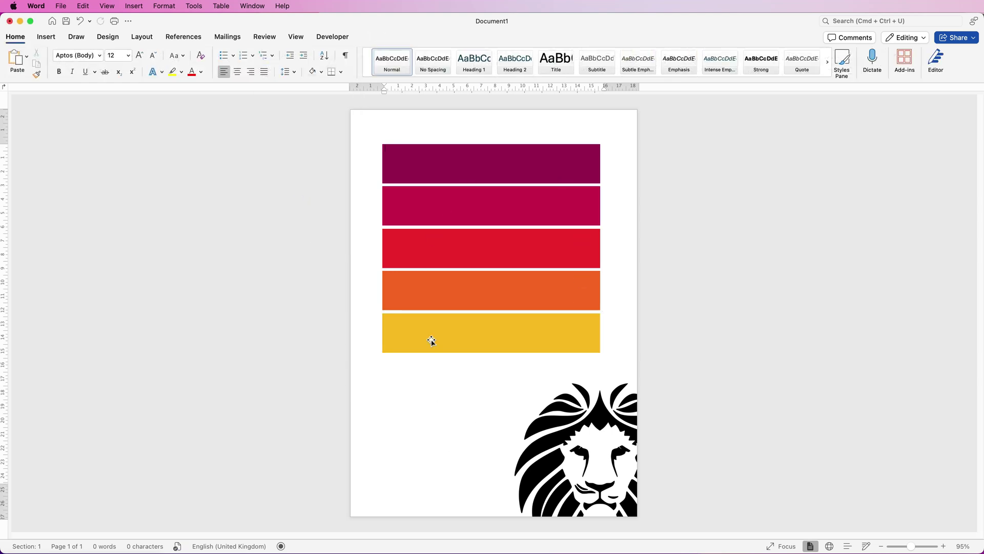
Step: Bring the lion to front and centre it below the yellow bar at the page bottom
drag(593, 477, 489, 371)
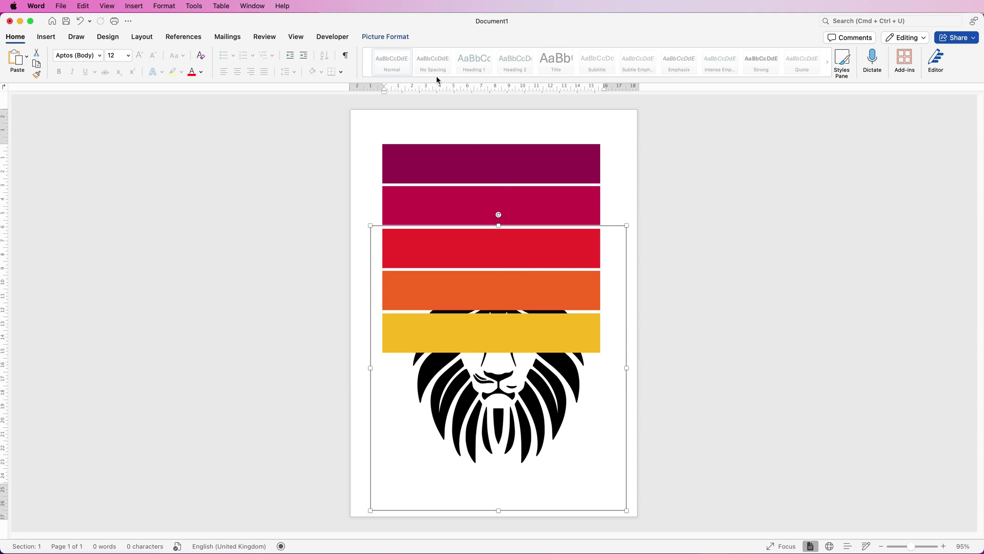
click(405, 40)
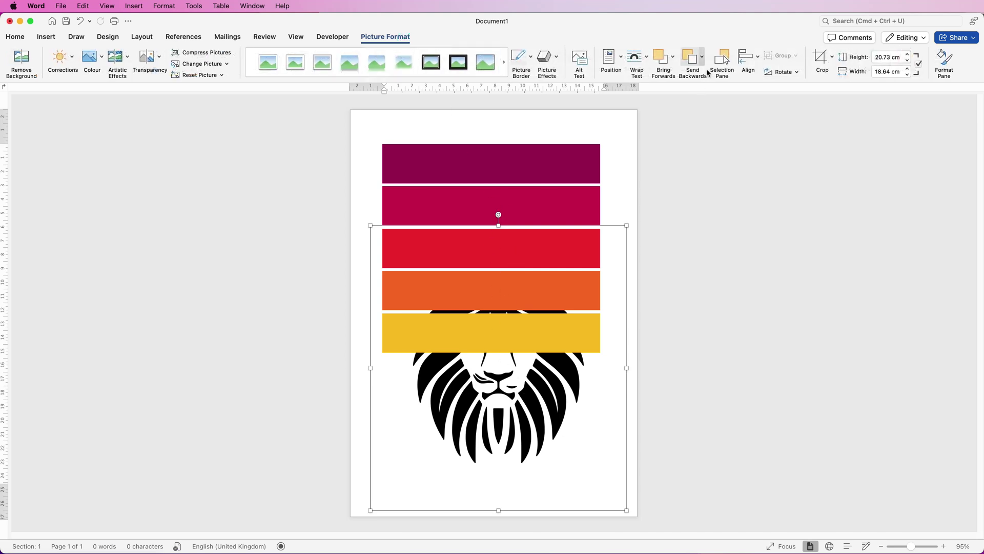
click(673, 57)
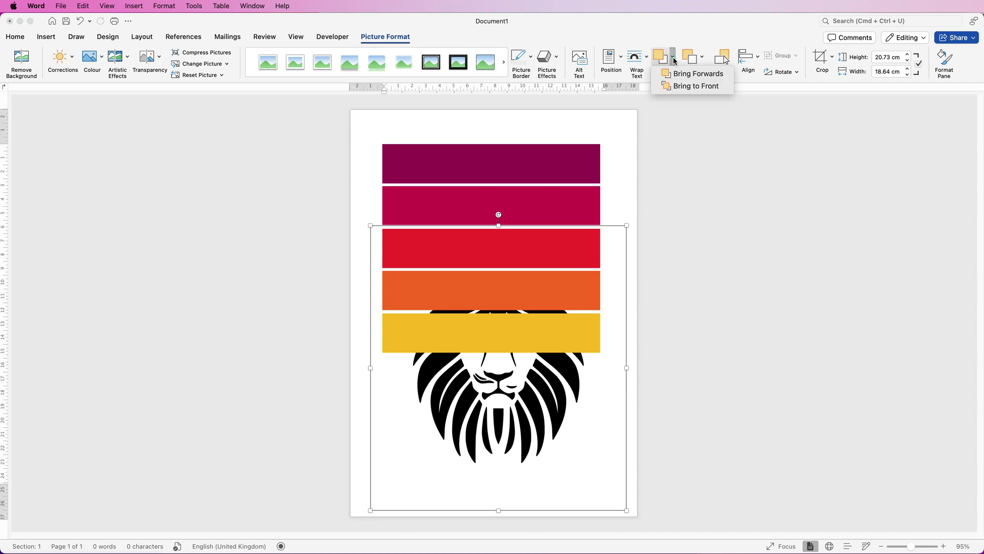
click(669, 86)
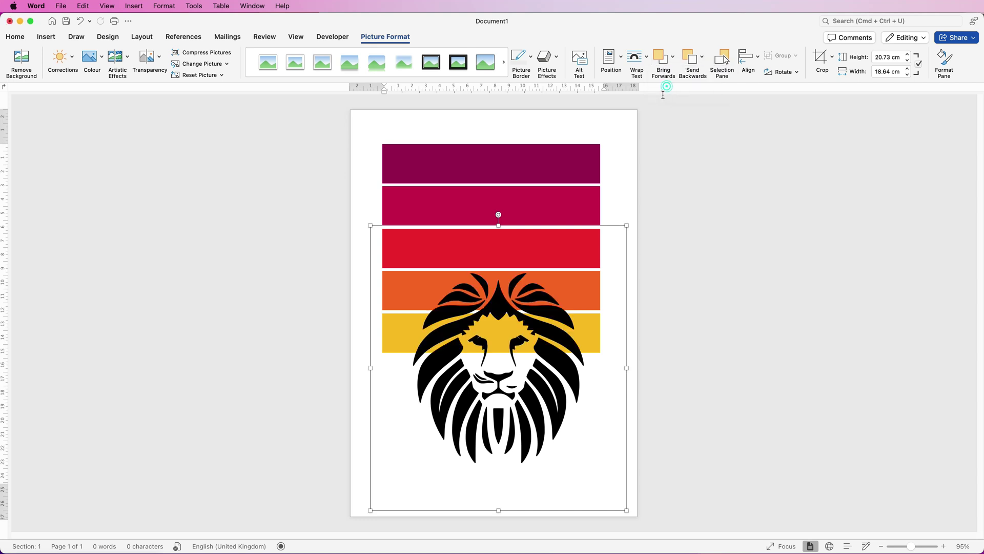
drag(543, 386, 536, 274)
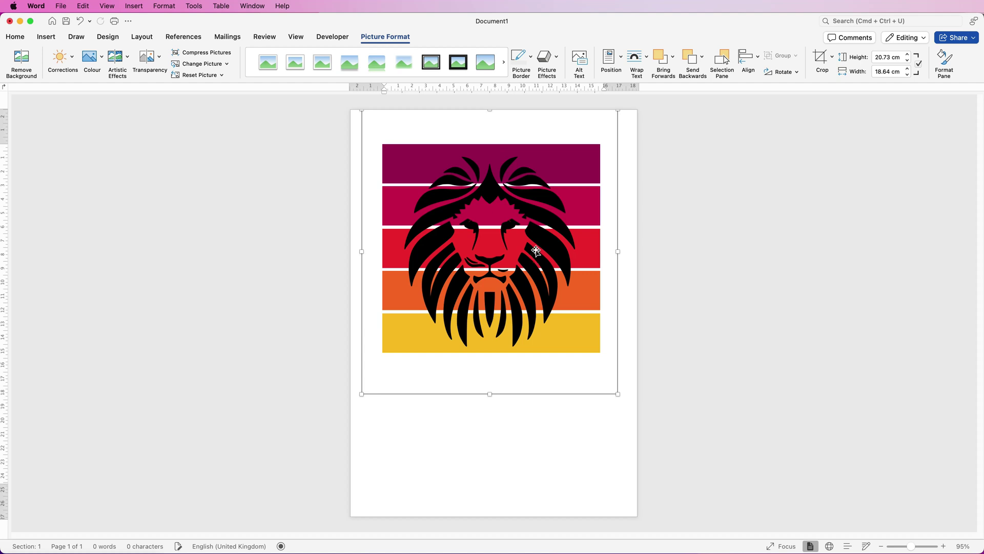
drag(535, 251, 541, 509)
Step: Select all five stripes and group them into one object
click(545, 332)
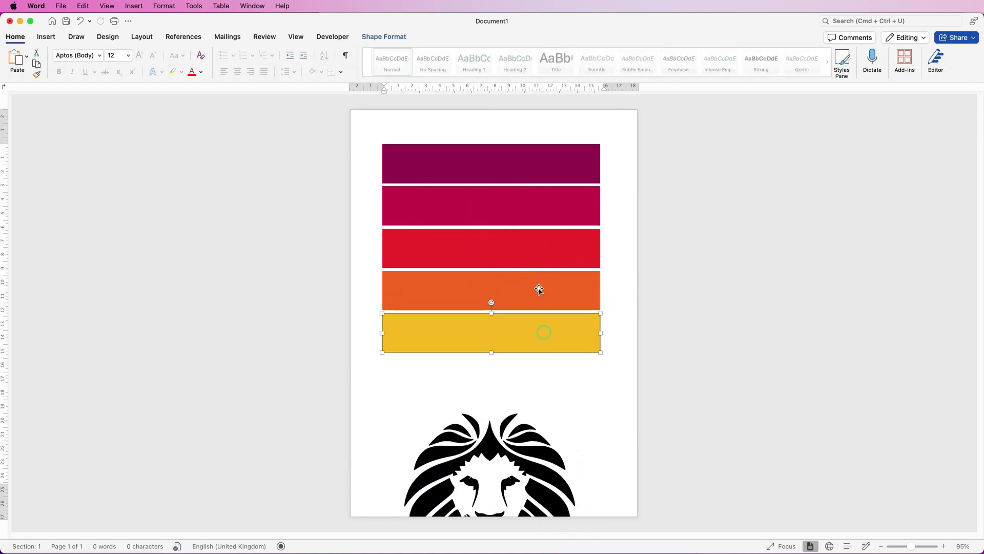
shift+click(538, 287)
shift+click(533, 245)
shift+click(537, 206)
shift+click(537, 171)
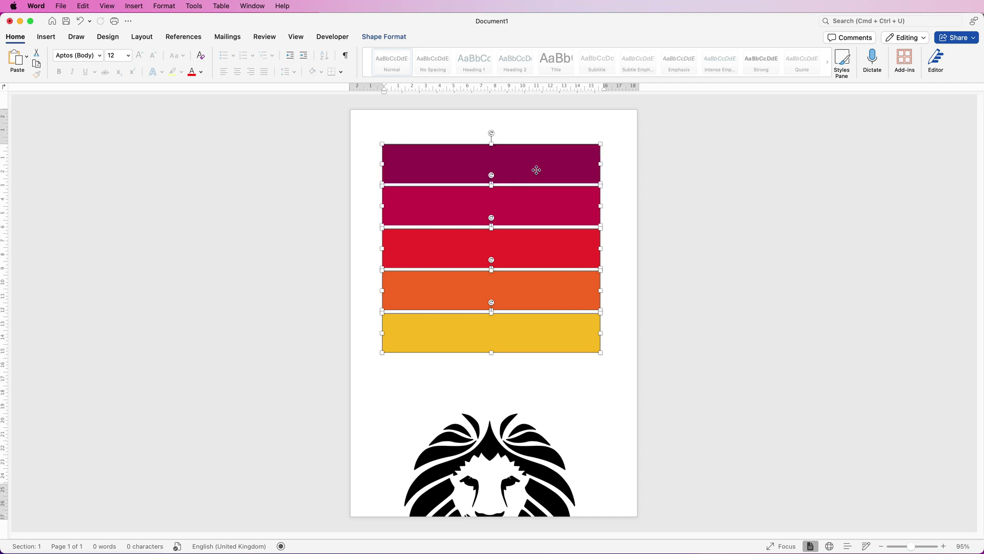
click(395, 36)
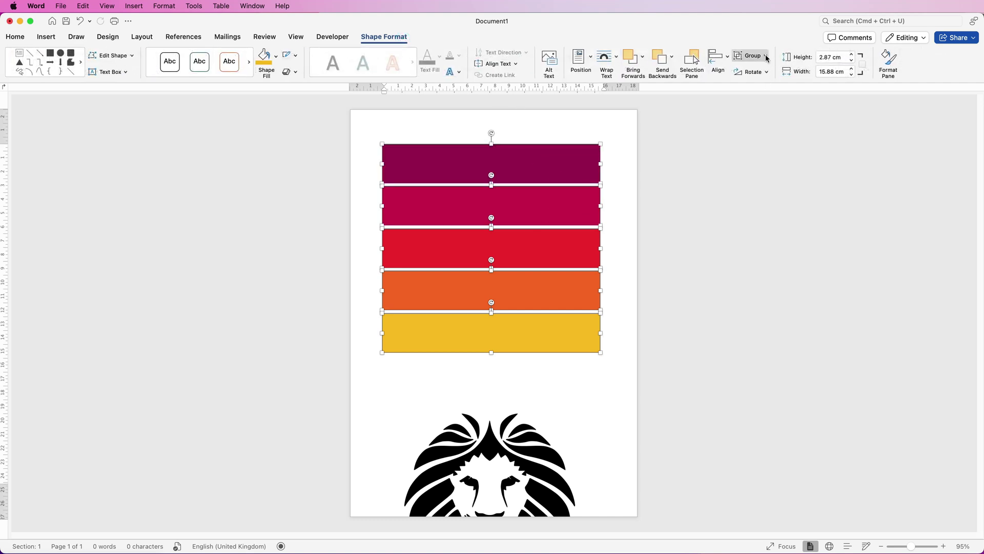
click(766, 57)
click(762, 71)
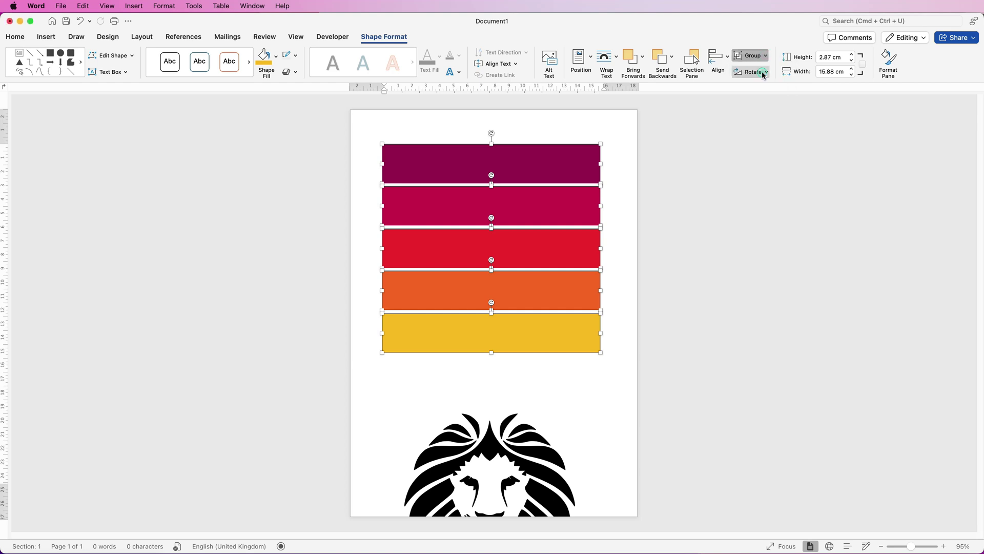
Step: Save the grouped stripes to the Desktop as PNG Picture 1.png, then move them bottom-left
right_click(507, 208)
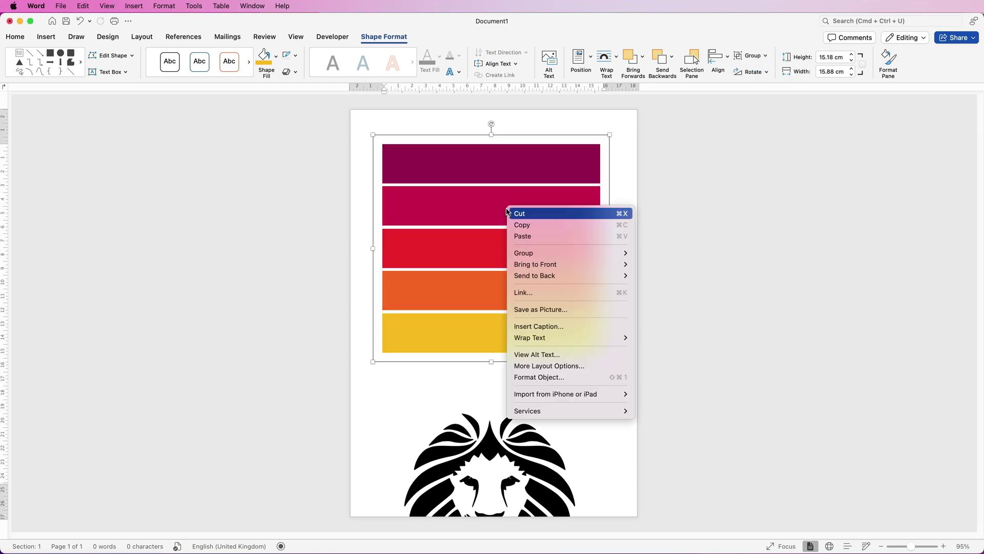
click(520, 309)
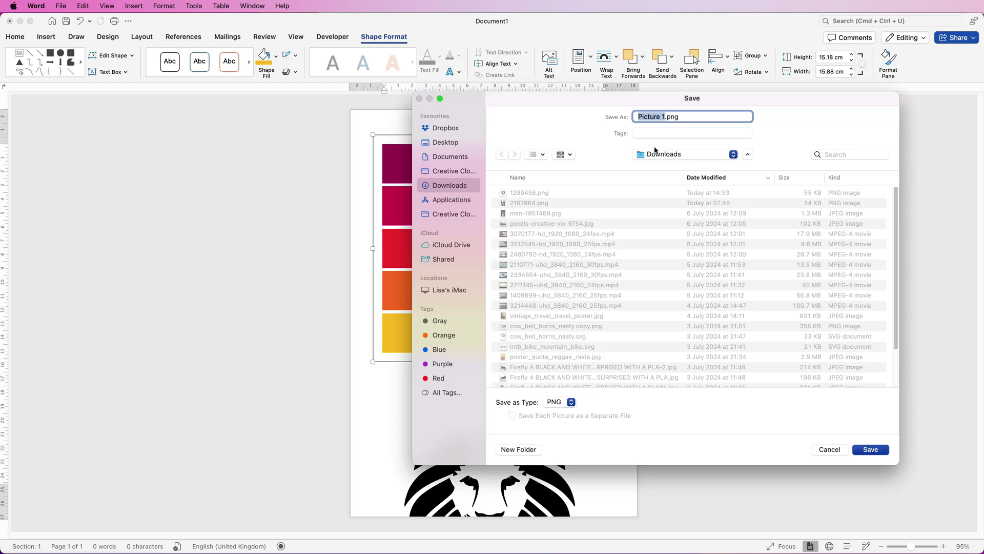
click(450, 143)
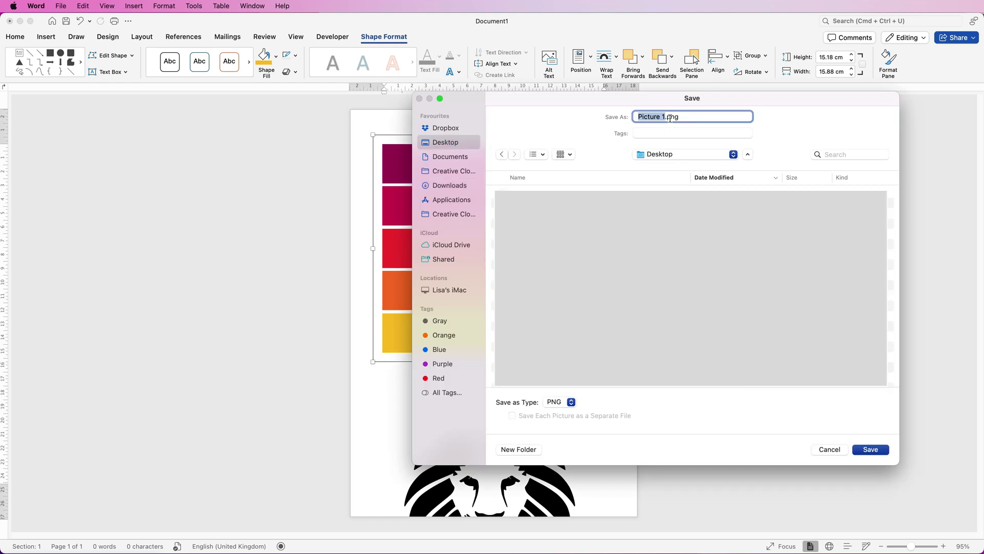
click(571, 404)
click(554, 401)
click(870, 450)
drag(506, 211, 398, 449)
Step: Insert the Desktop's Picture 1.png, a 15.24 × 15.91 cm stripe image, near the page top
click(468, 201)
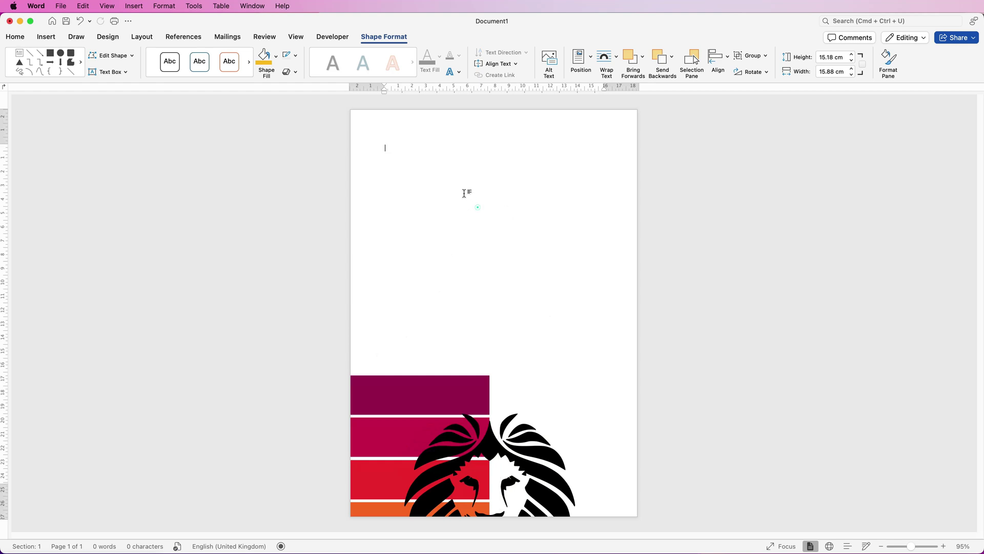
click(43, 40)
click(136, 58)
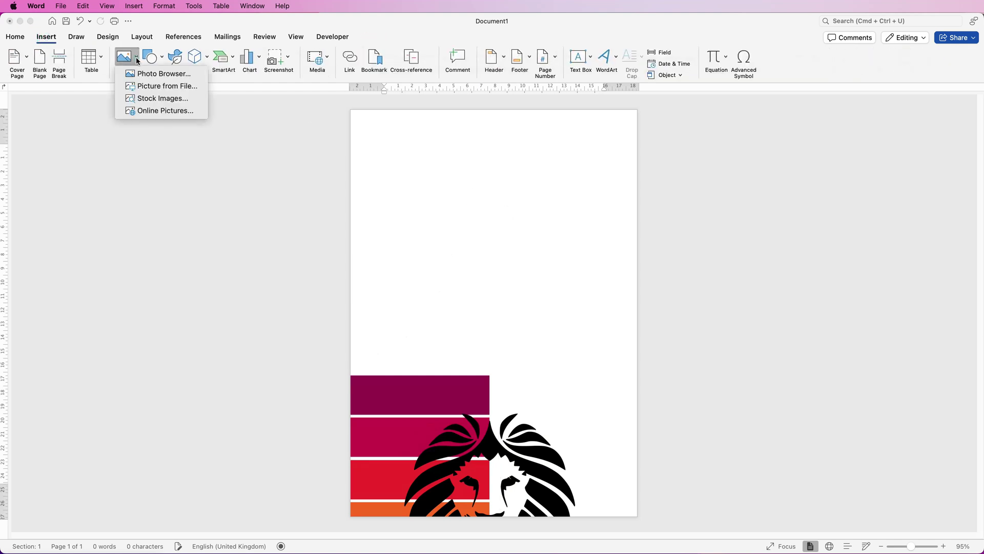
click(143, 86)
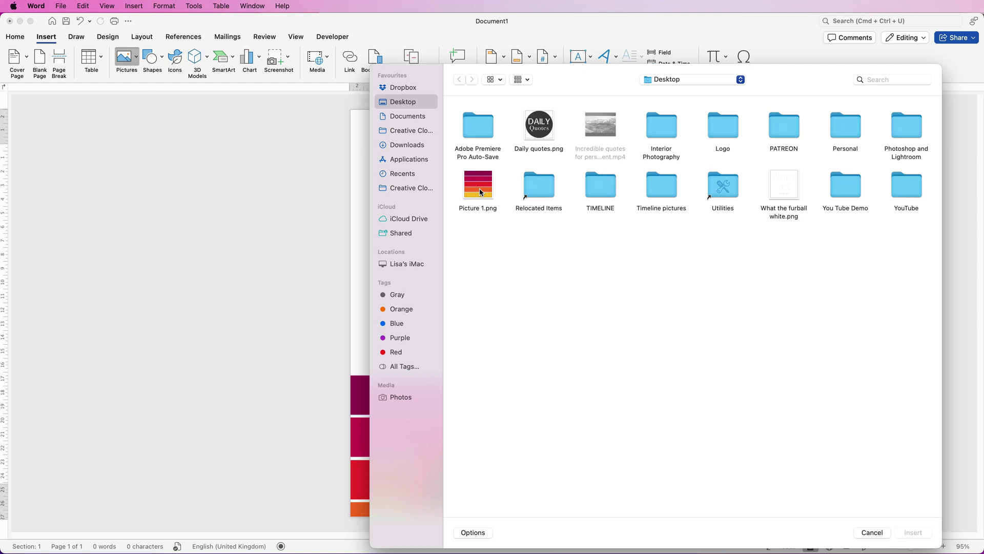
click(479, 190)
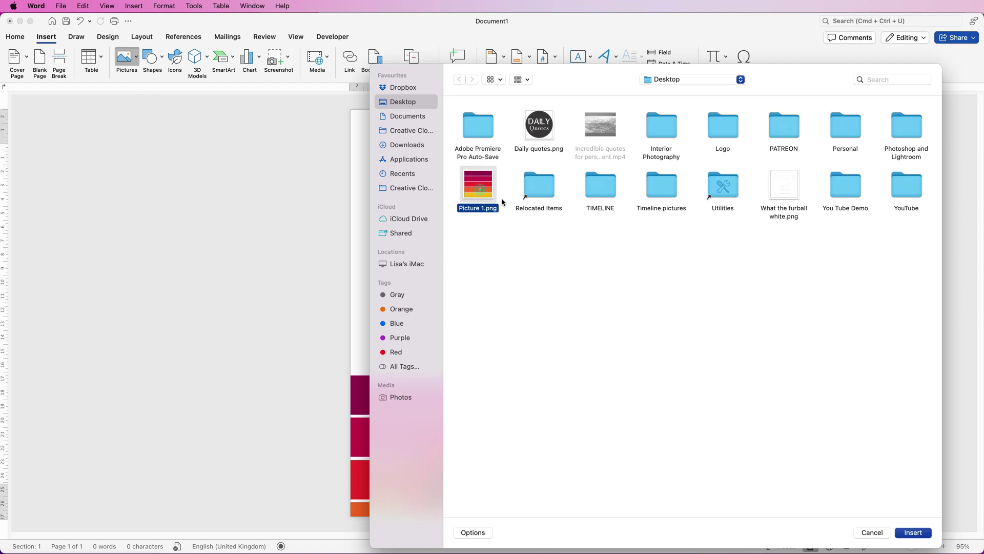
click(919, 535)
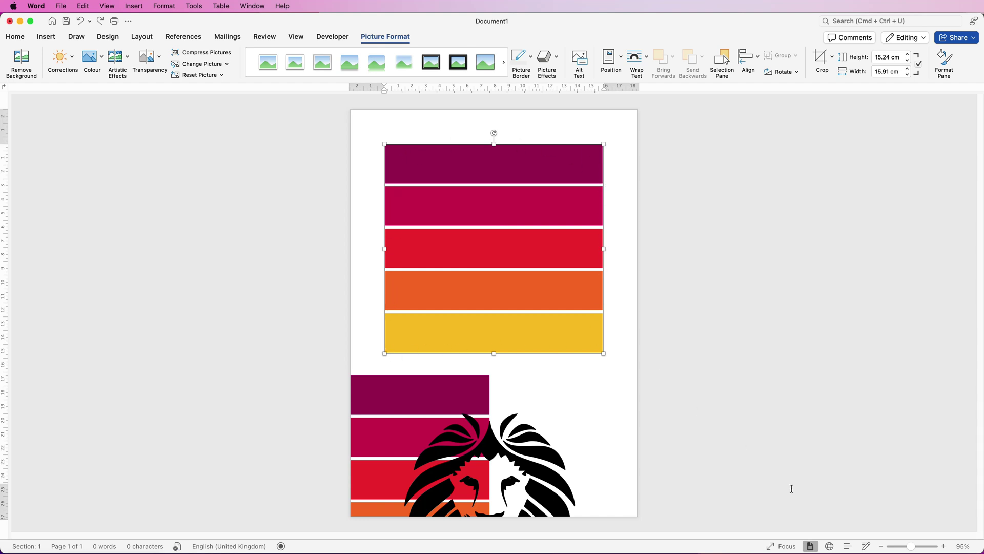
Step: Crop a sliver off each edge of the stripes picture, leaving it 14.63 cm by 15.51 cm
drag(911, 547, 928, 546)
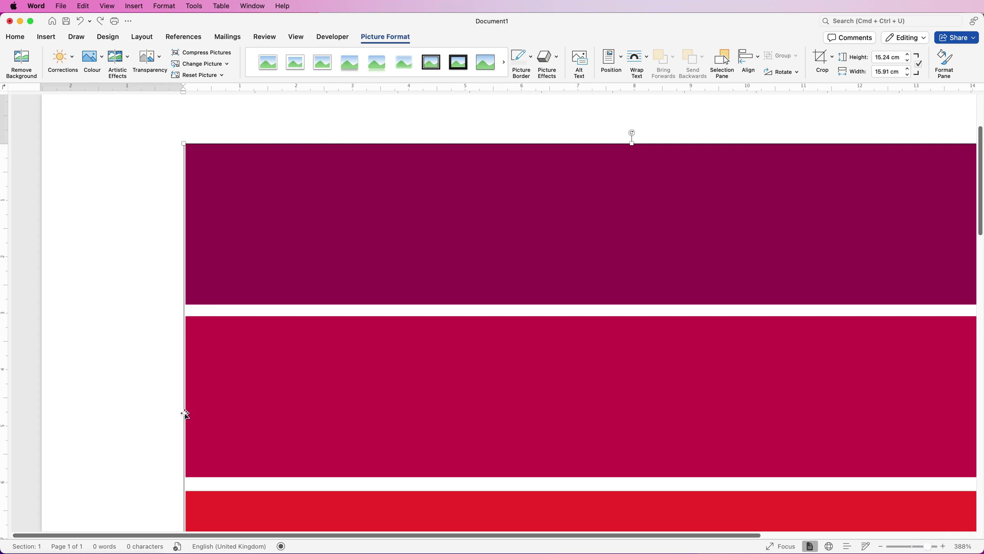
drag(928, 547, 915, 548)
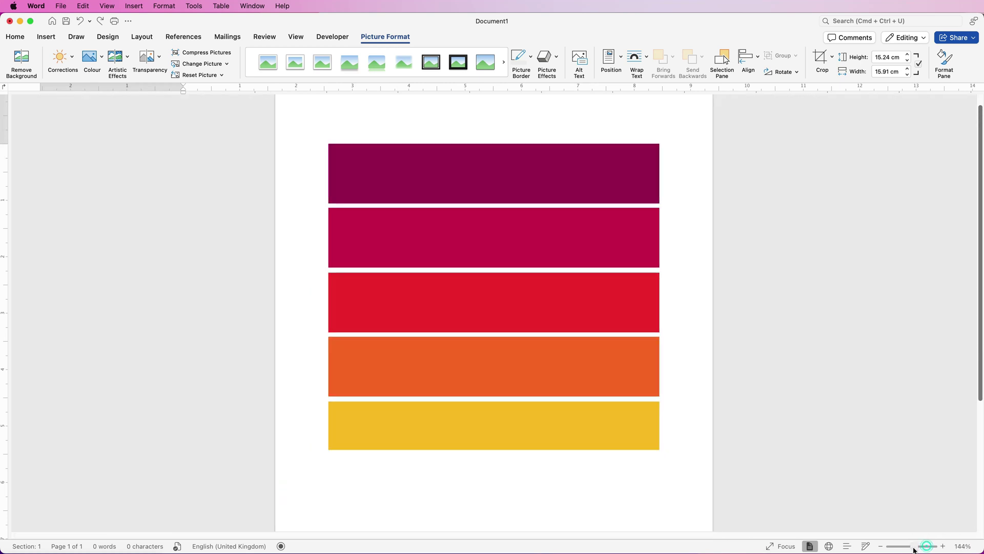
click(820, 61)
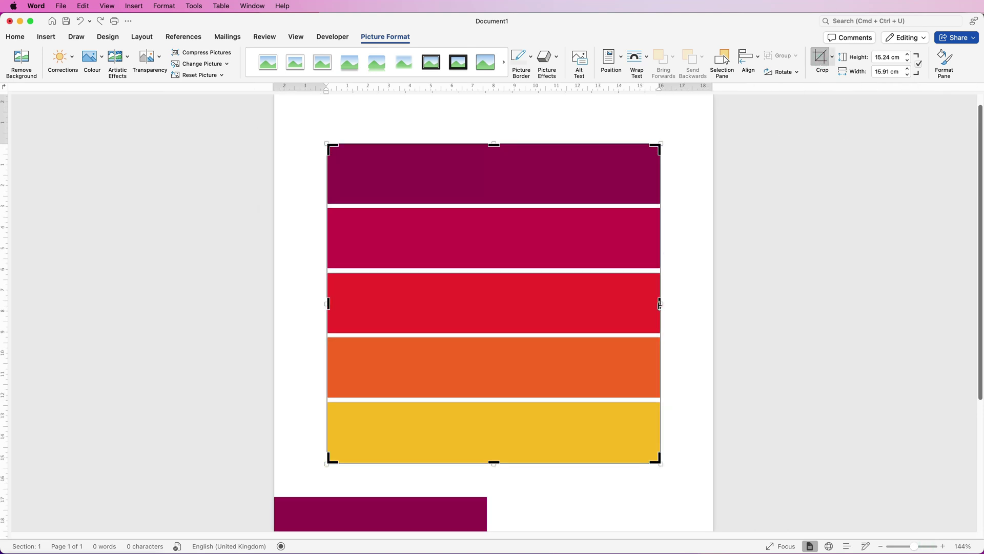
drag(657, 305, 655, 304)
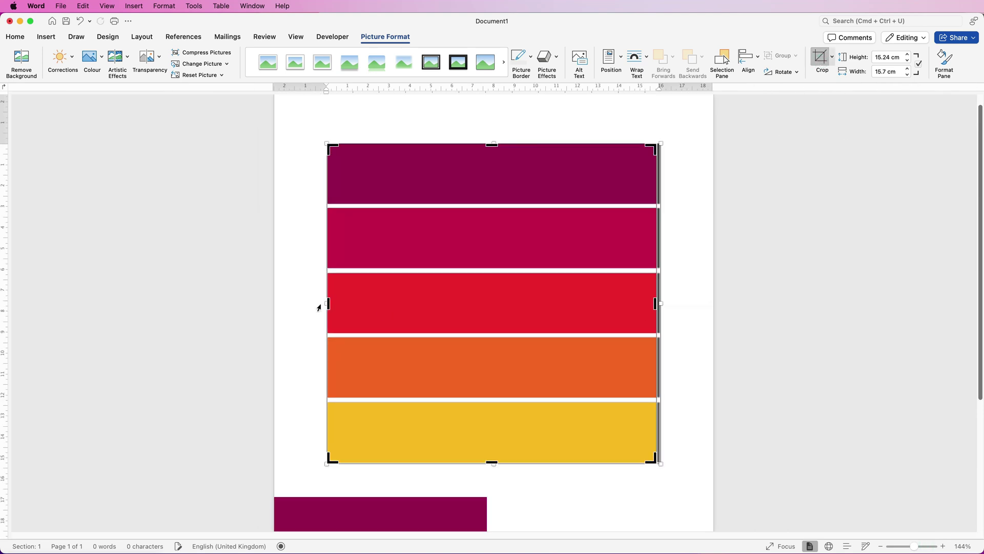
drag(329, 305, 333, 304)
drag(489, 144, 490, 149)
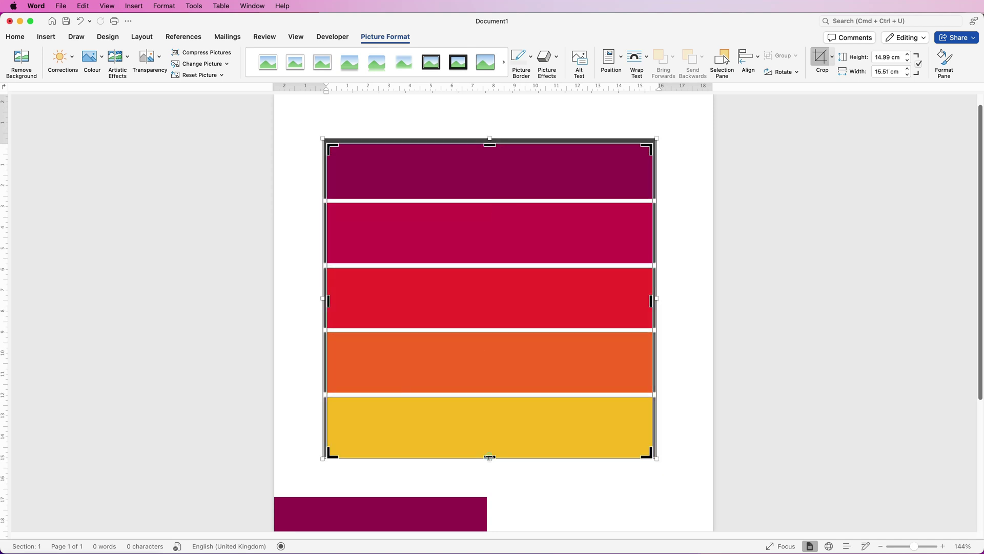
drag(489, 456, 489, 449)
key(Escape)
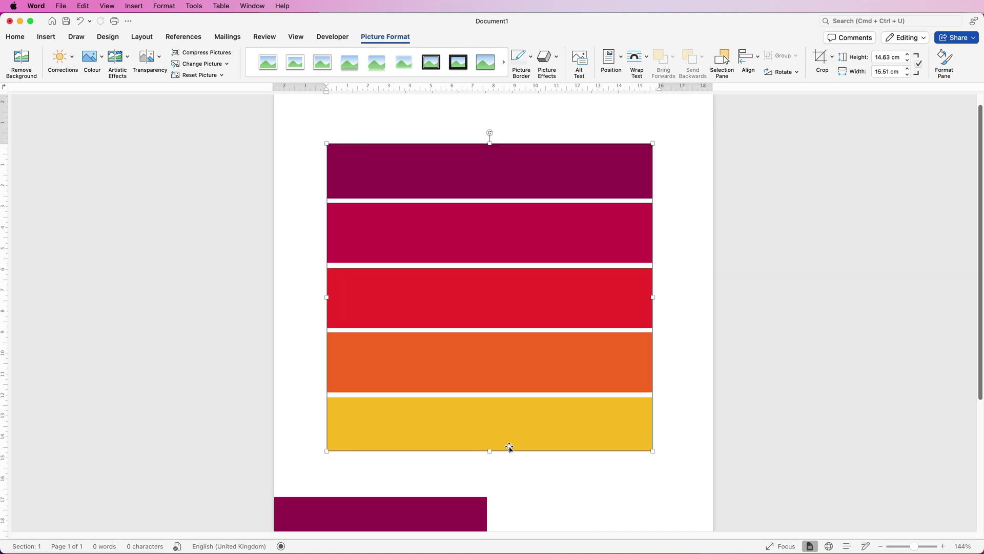
Step: Crop the stripes picture to an Oval shape and drag the lion head up onto it
click(833, 57)
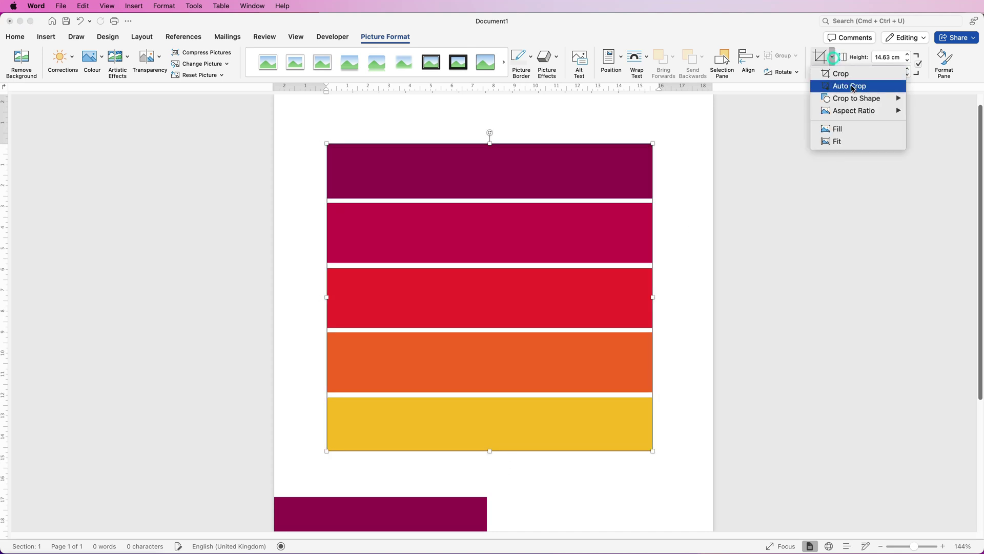
mouse_move(866, 103)
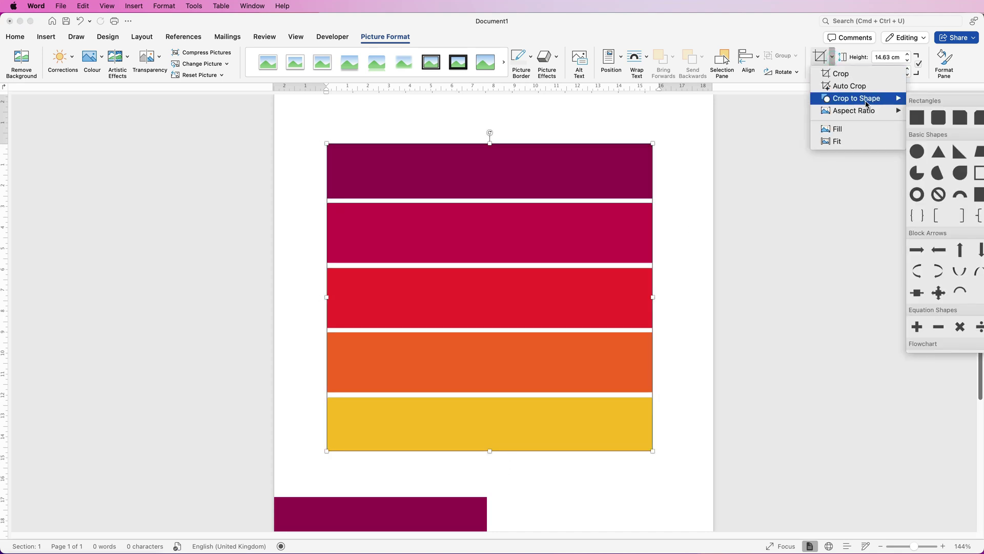
click(917, 155)
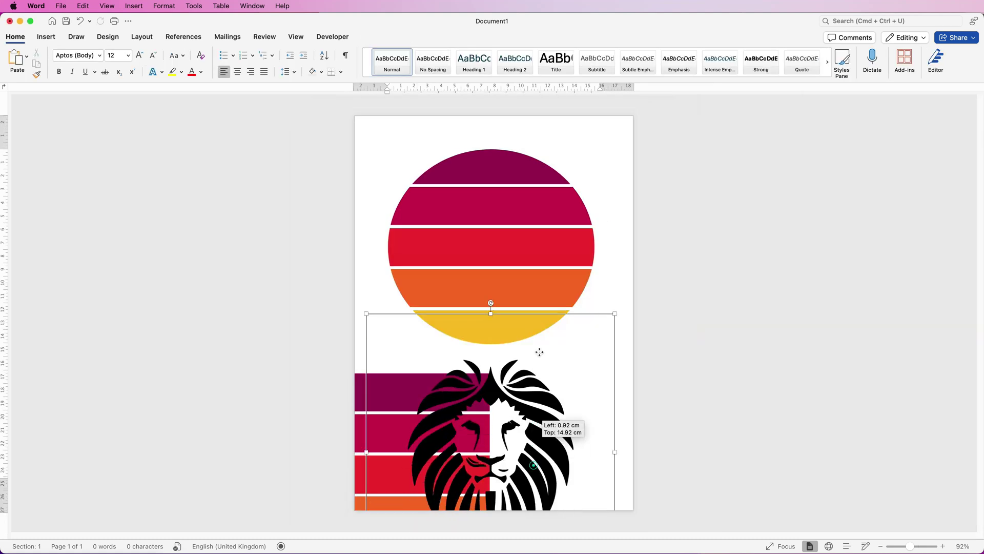
drag(559, 400, 562, 206)
Step: Shrink the lion slightly, delete the bottom-left stripe block, and nudge the lion over the circle
drag(618, 391, 608, 380)
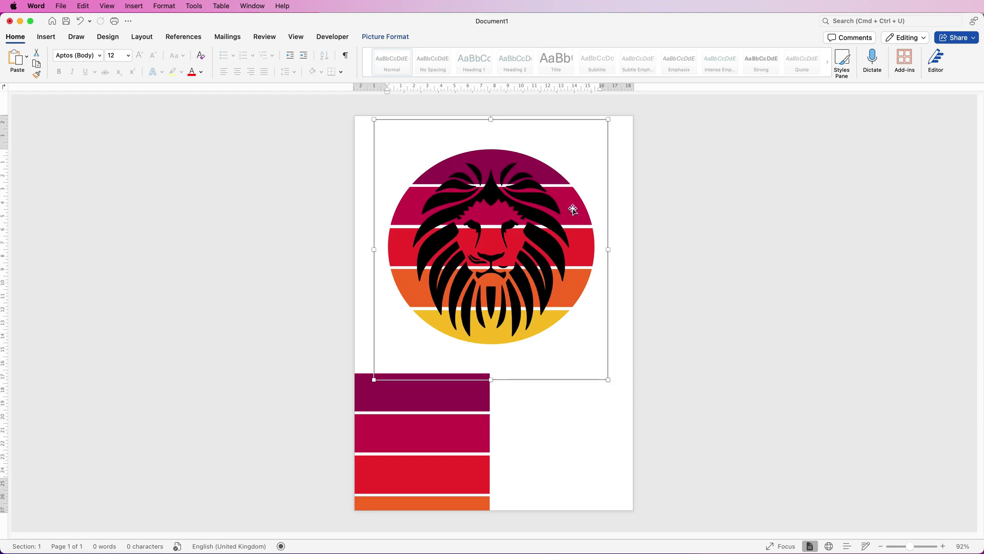
click(441, 408)
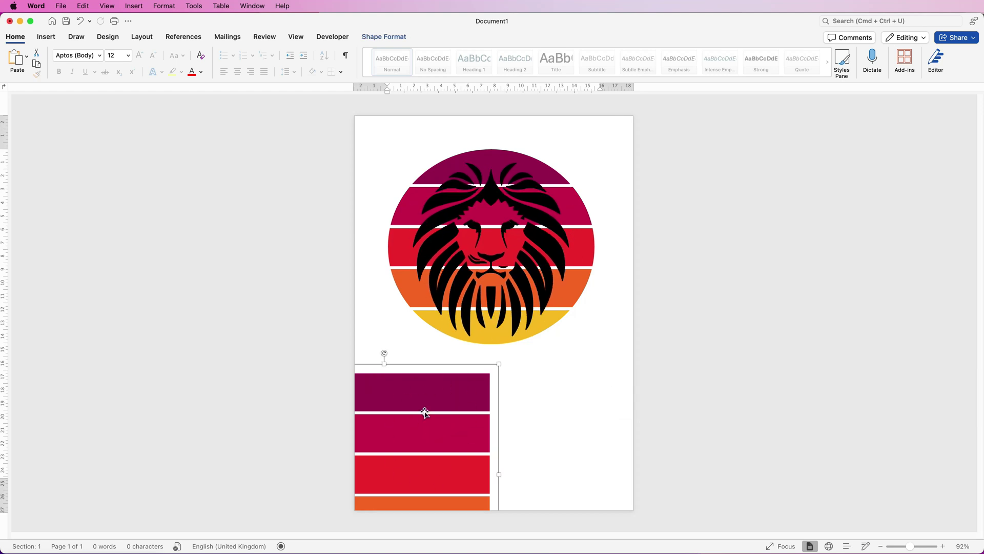
key(Delete)
click(543, 246)
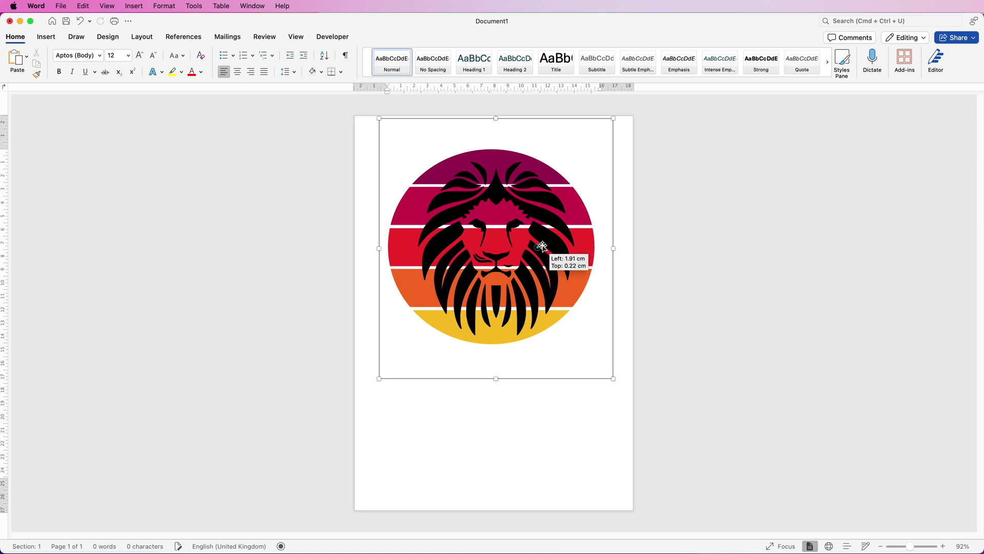
drag(543, 247, 555, 259)
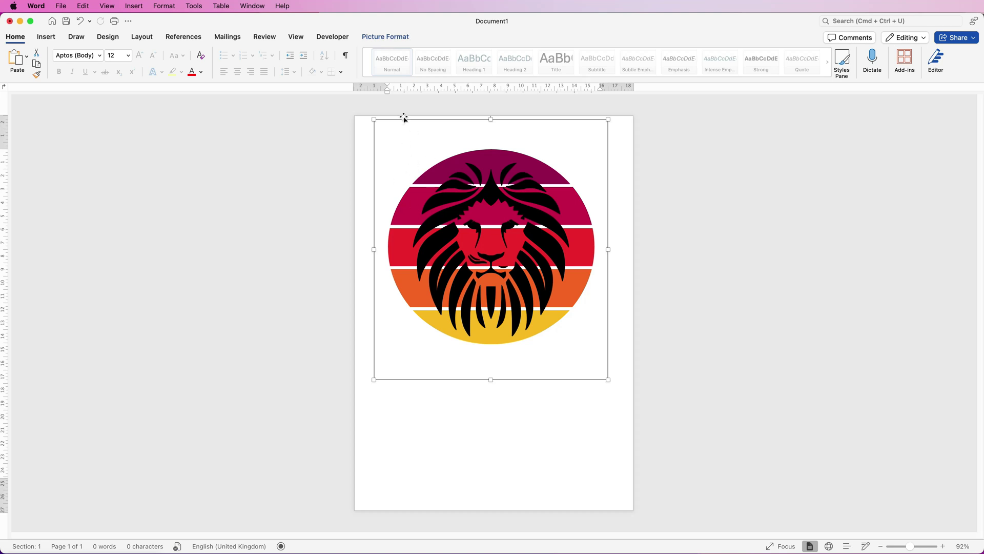
Step: Select both Picture 15 and Picture 18 together in the Selection Pane
click(395, 37)
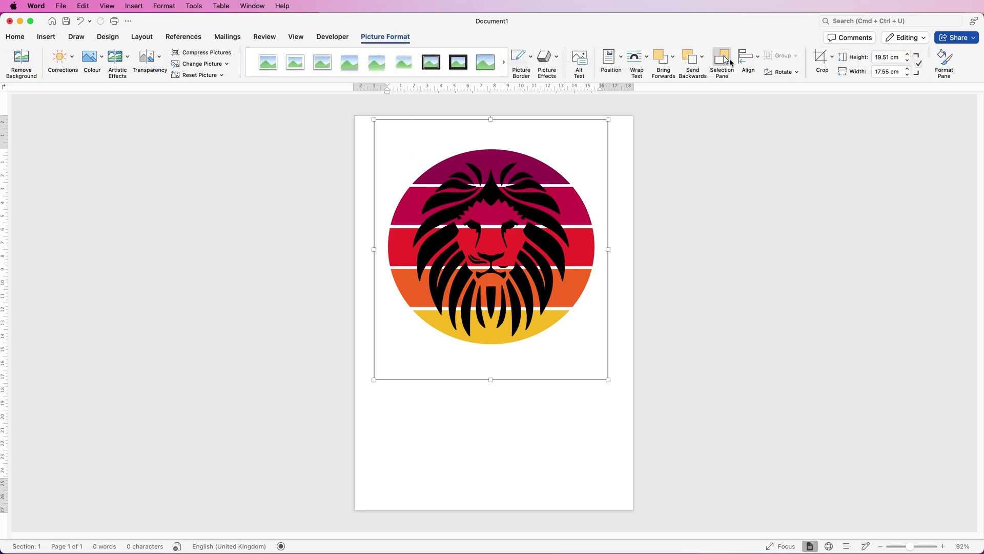
click(723, 59)
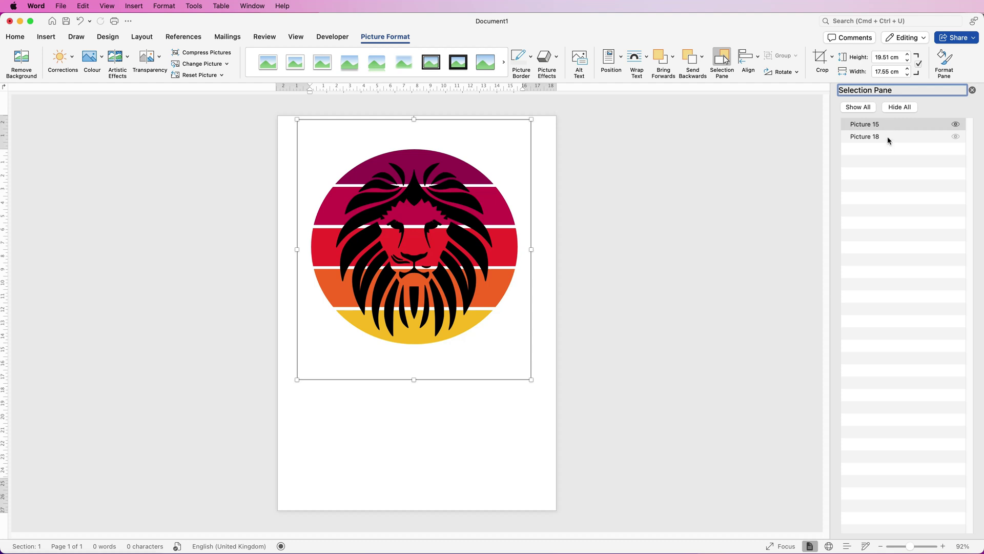
click(866, 124)
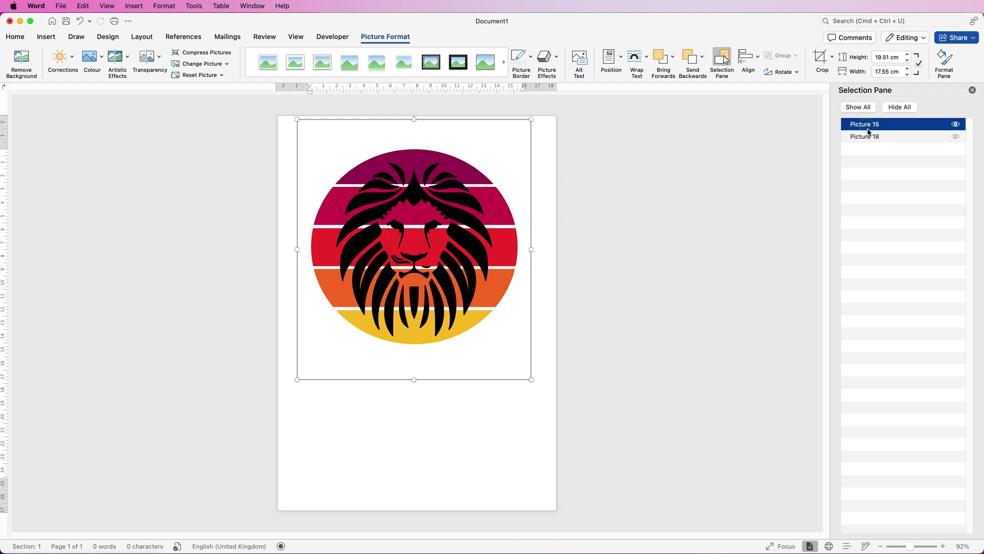
click(867, 137)
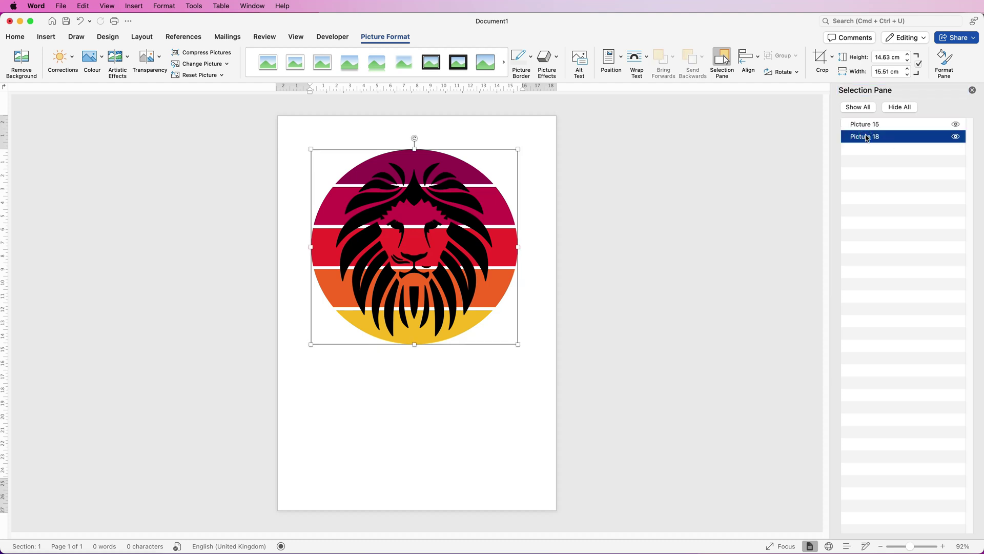
click(862, 126)
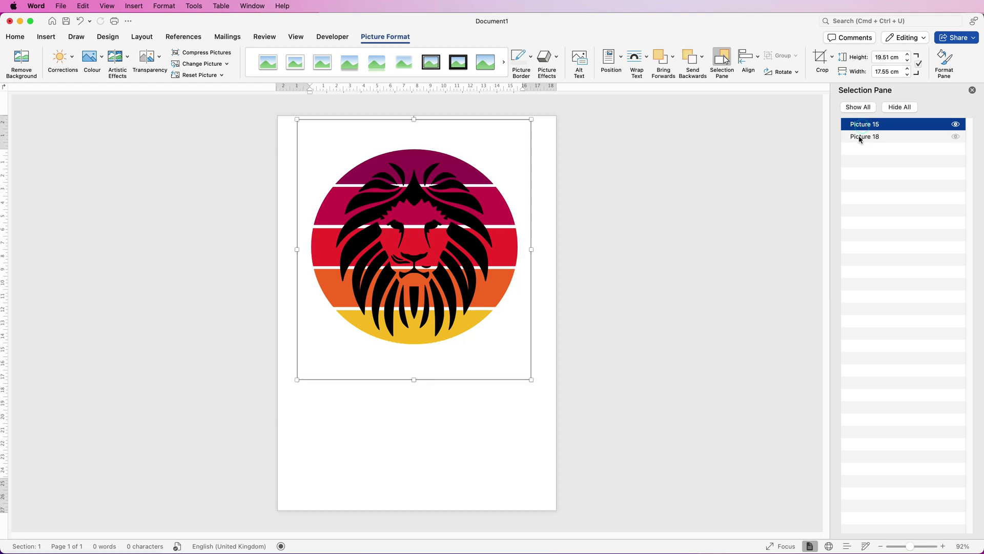
super+click(864, 137)
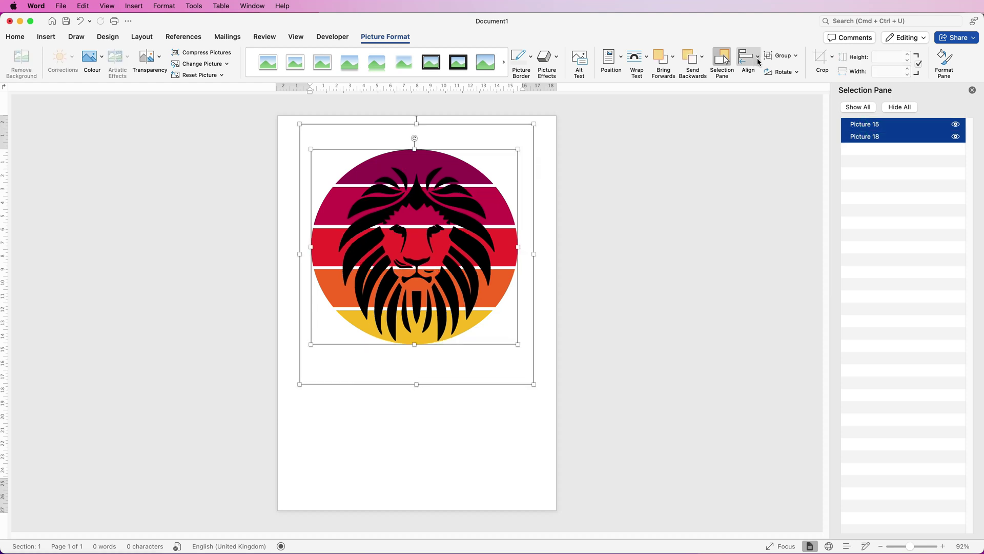
Step: Align the two pictures centred horizontally and vertically on each other
click(759, 60)
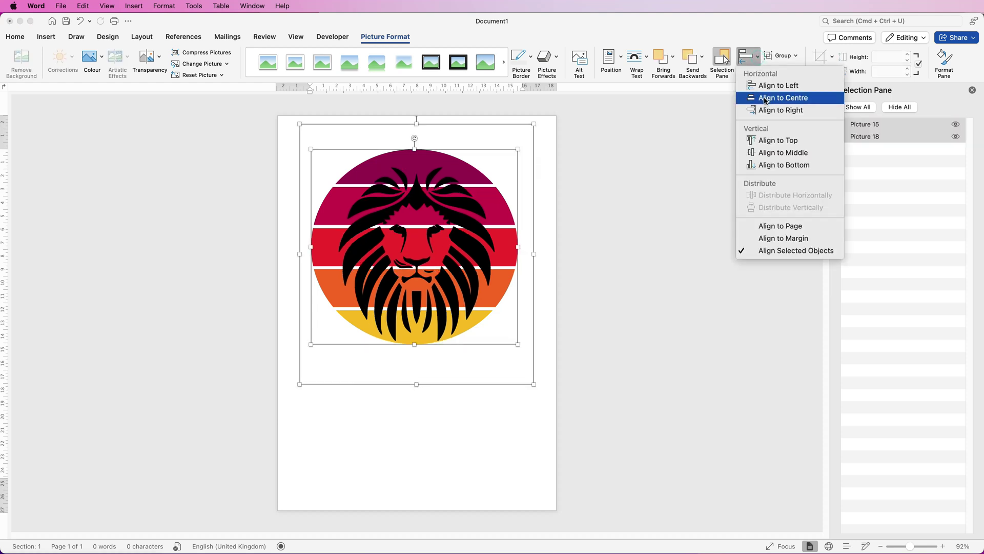
click(767, 99)
click(758, 56)
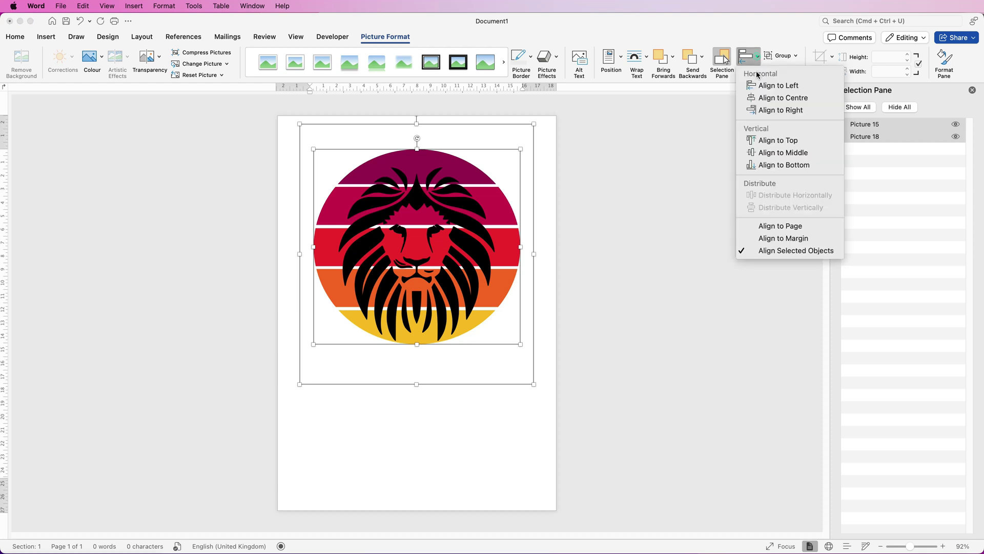
click(766, 152)
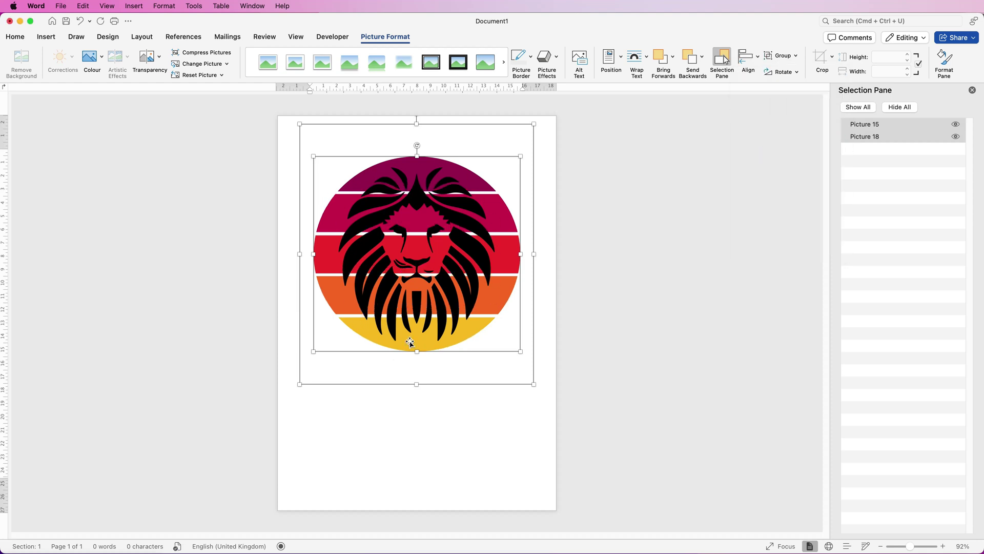
Step: Group the lion and sunset circle into Group 19 and reposition it on the page
click(797, 55)
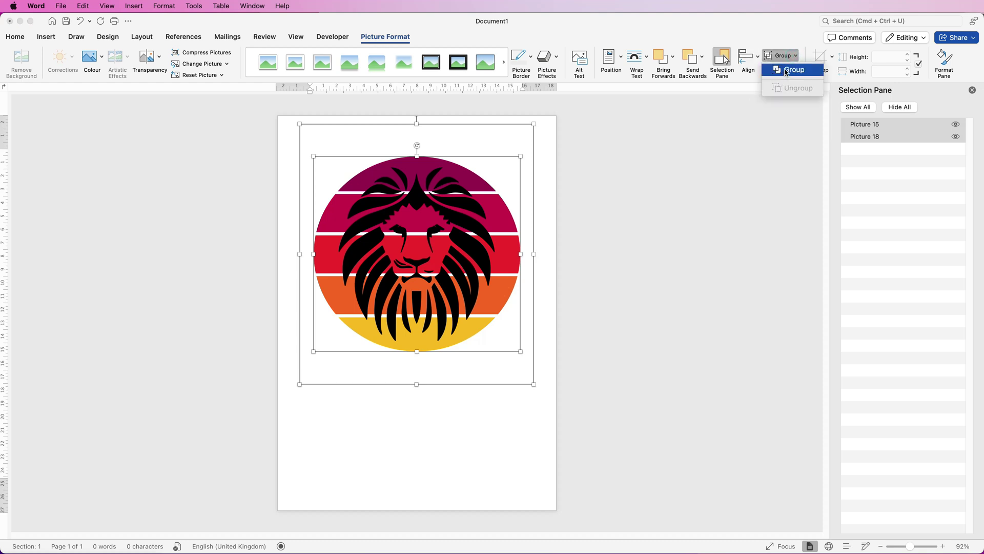
click(787, 71)
drag(469, 310, 449, 329)
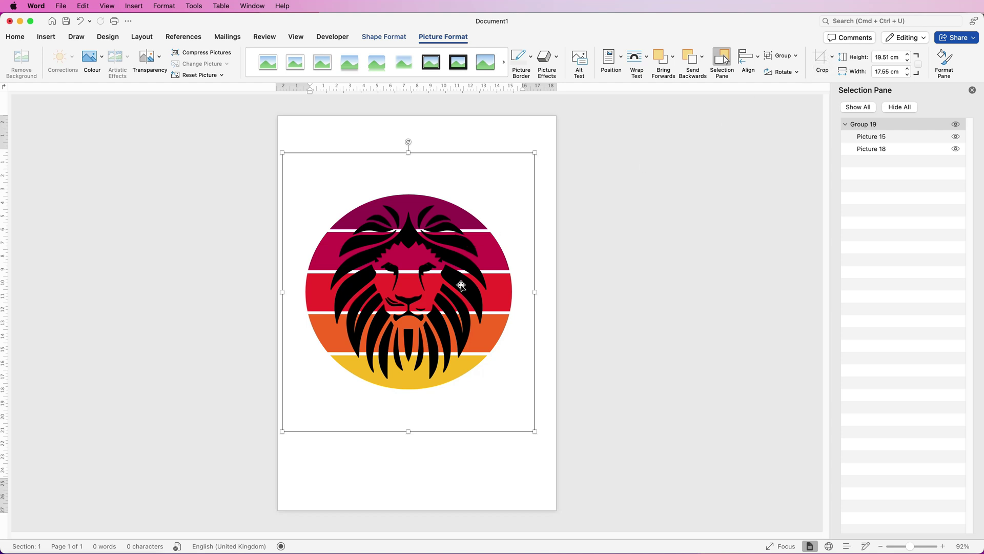
Step: Save the lion group as Picture 1.png on the Desktop, then drag it toward the lower right
right_click(433, 263)
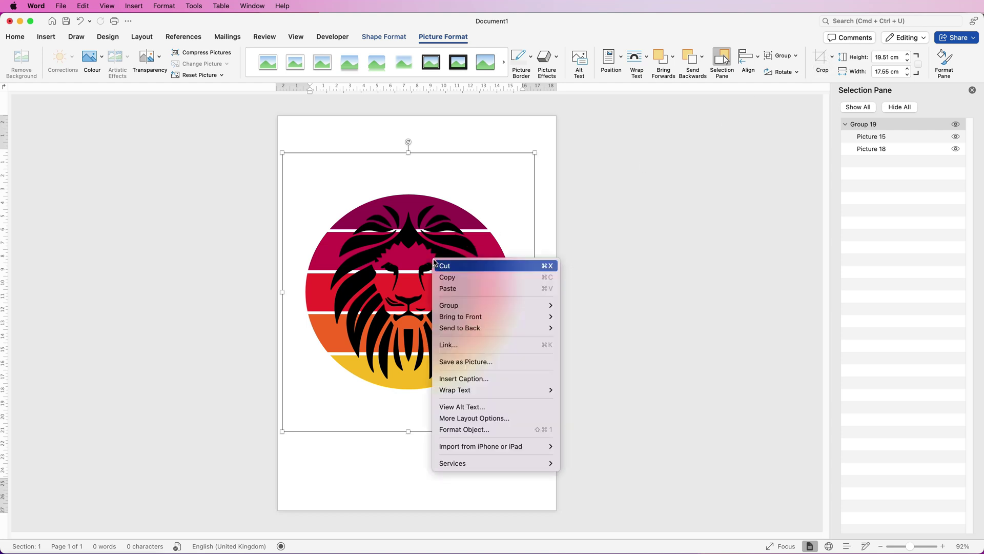
click(467, 362)
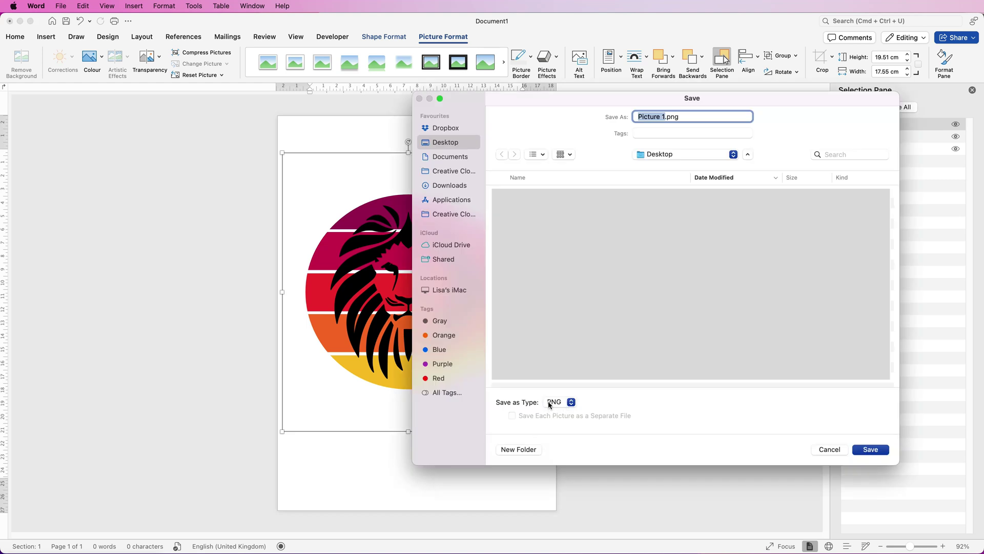
click(870, 450)
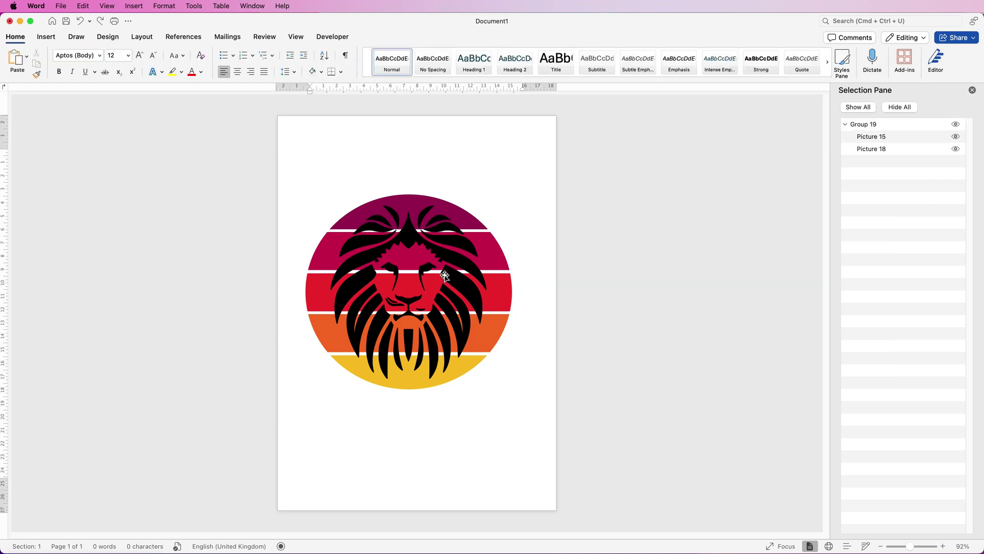
drag(451, 282, 558, 487)
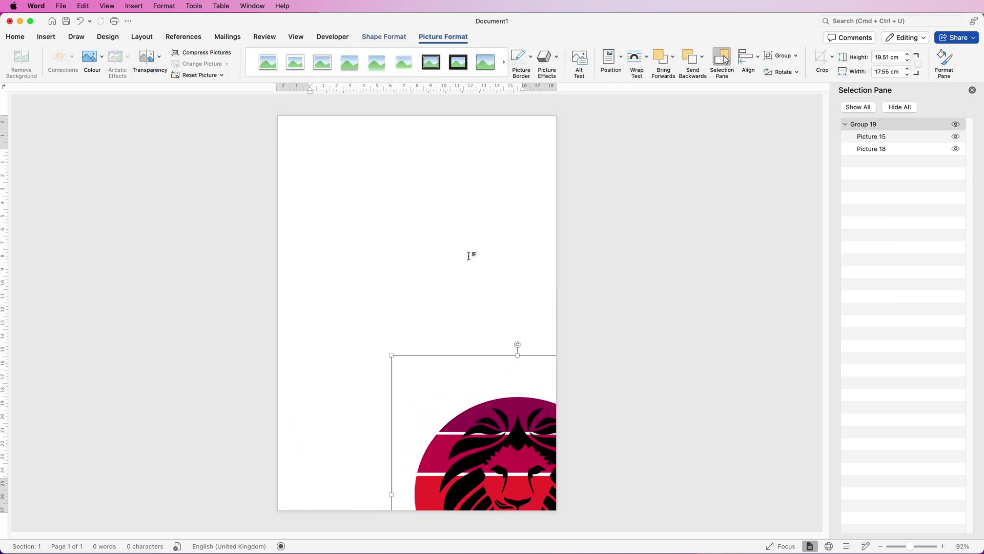
Step: Insert Picture 1.png from the Desktop into the document
click(49, 37)
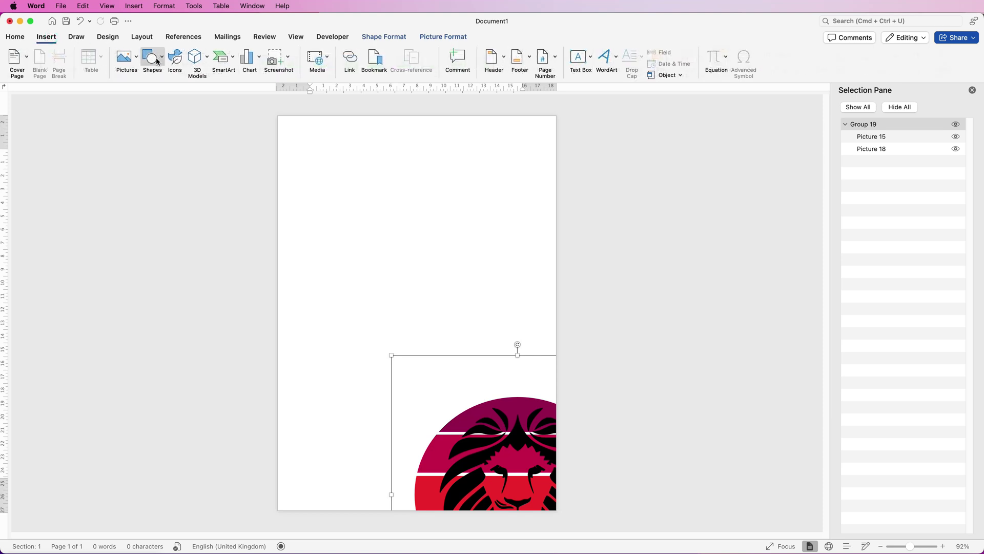
click(136, 58)
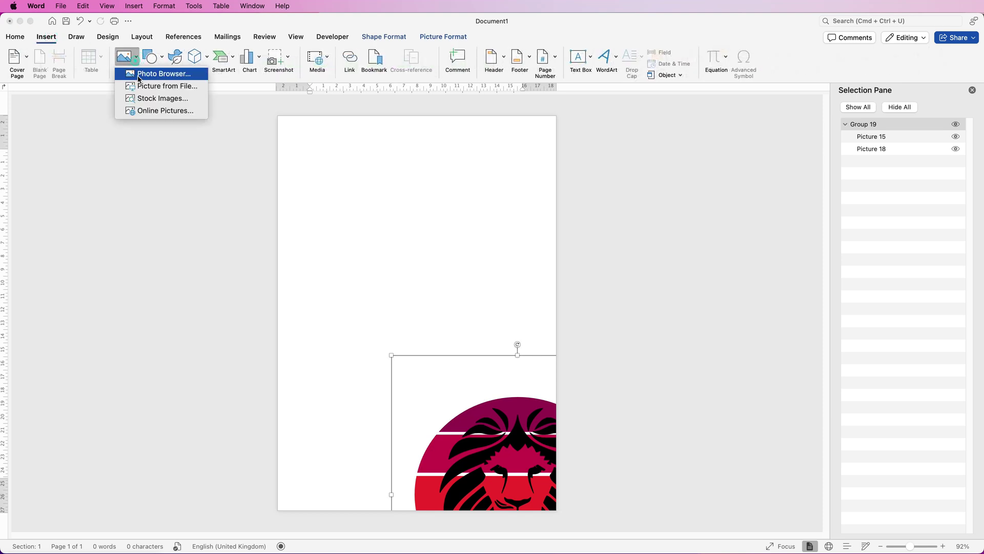
click(142, 88)
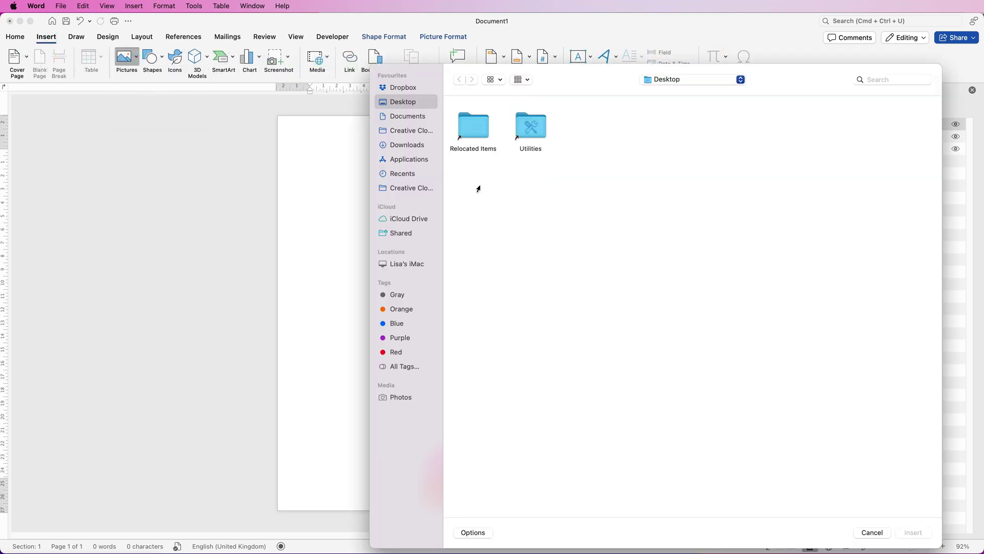
click(477, 190)
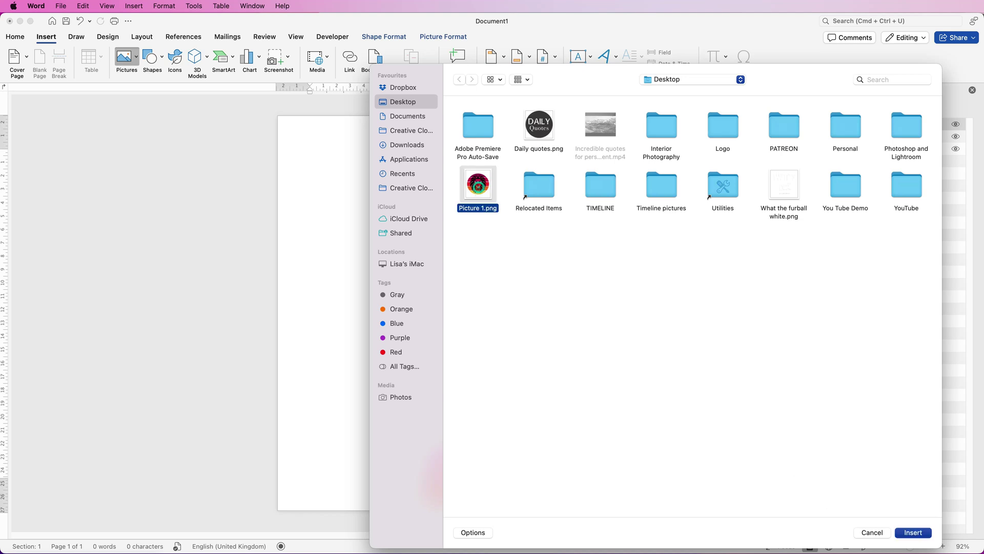
click(912, 533)
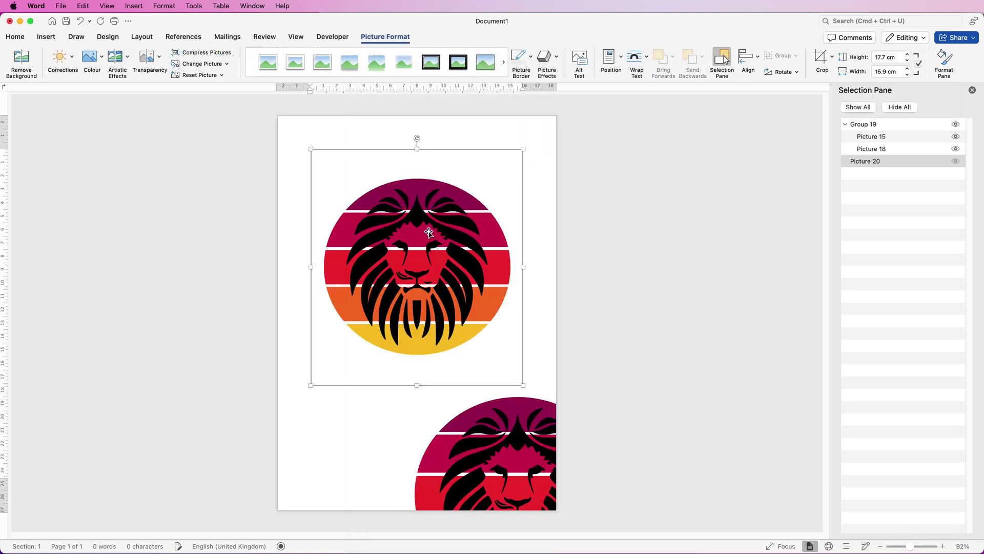
Step: Crop all four sides of the inserted picture close to the circle, to 13.59 cm by 14.48 cm
click(821, 60)
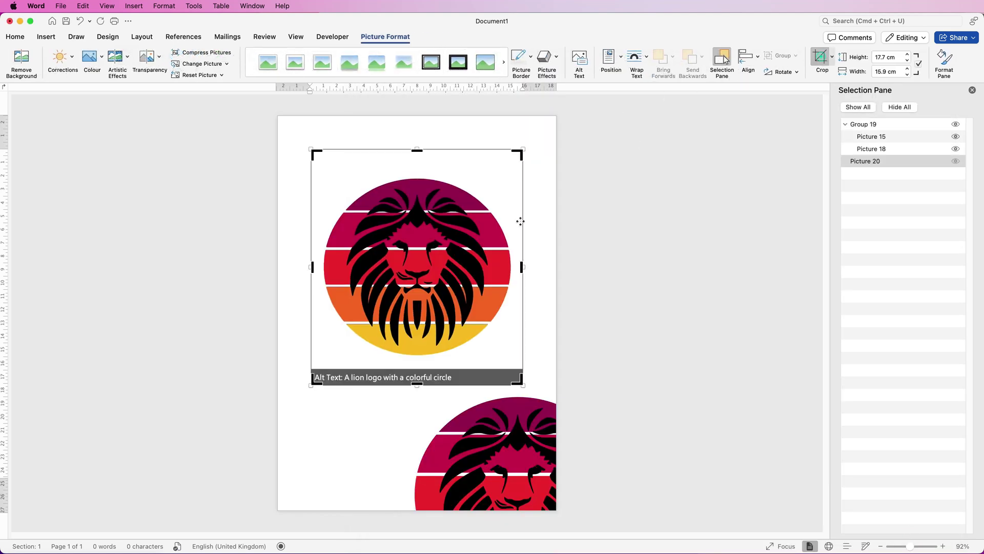
drag(416, 384, 418, 355)
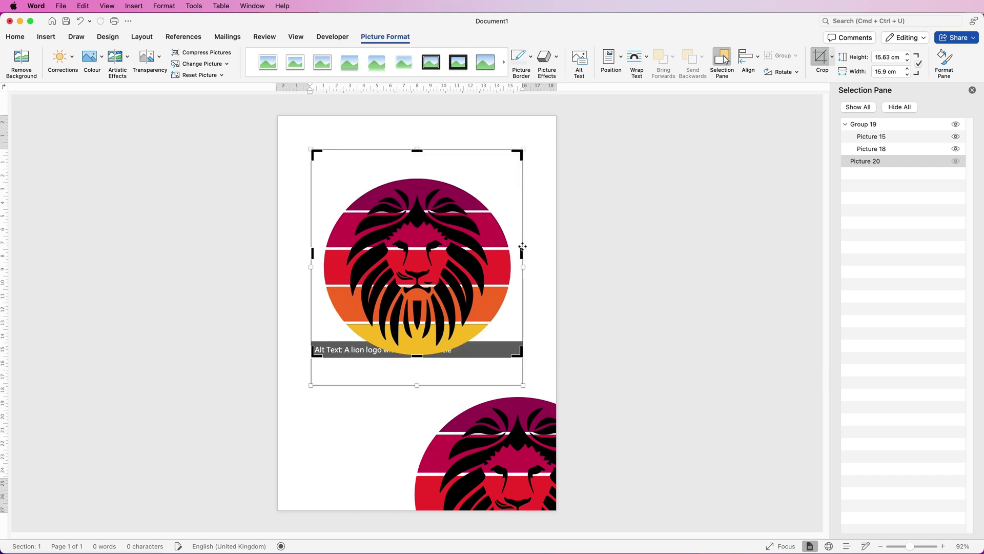
drag(520, 253, 513, 251)
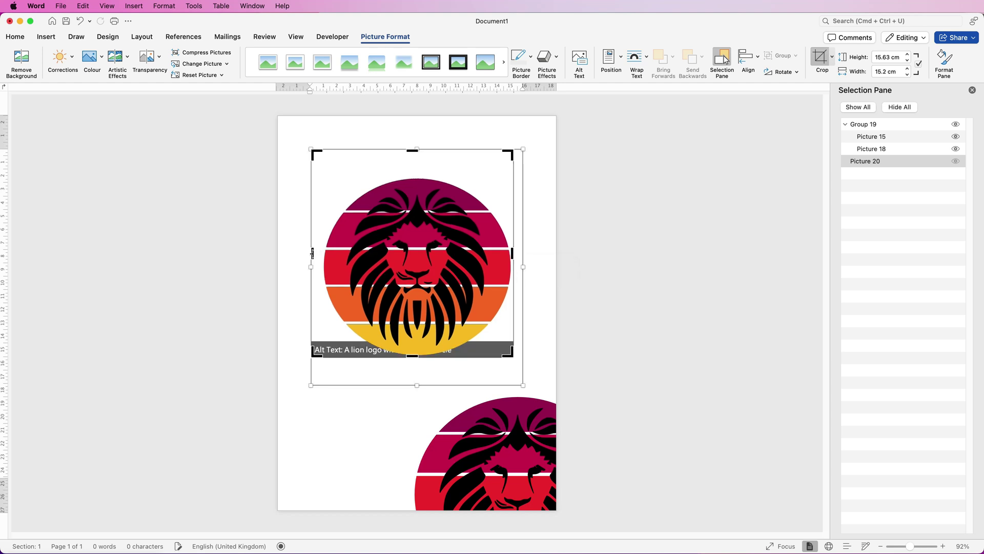
drag(313, 252, 320, 251)
drag(408, 151, 404, 175)
Step: Exit crop mode and export Picture 20 with Save as Picture to the Desktop as Picture 1.png
key(Escape)
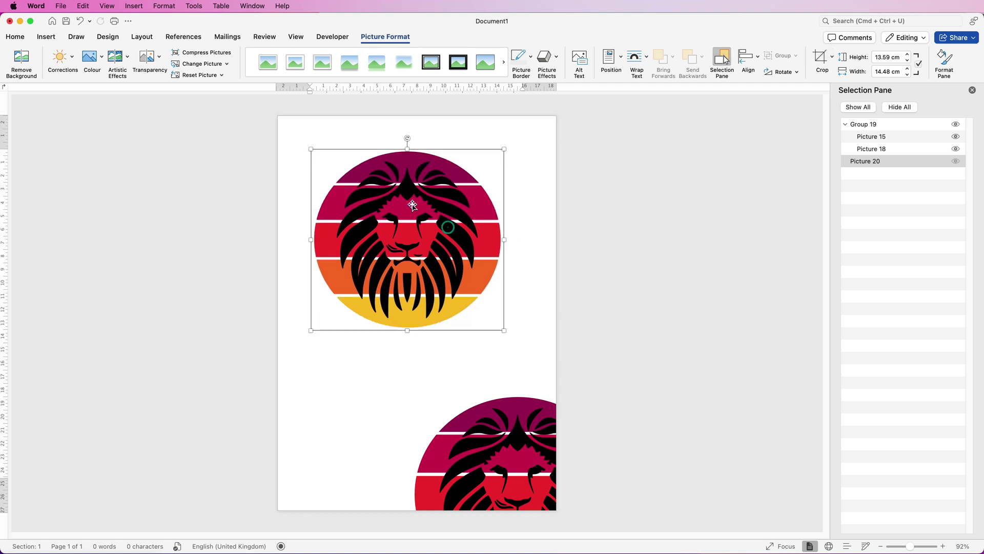
right_click(419, 215)
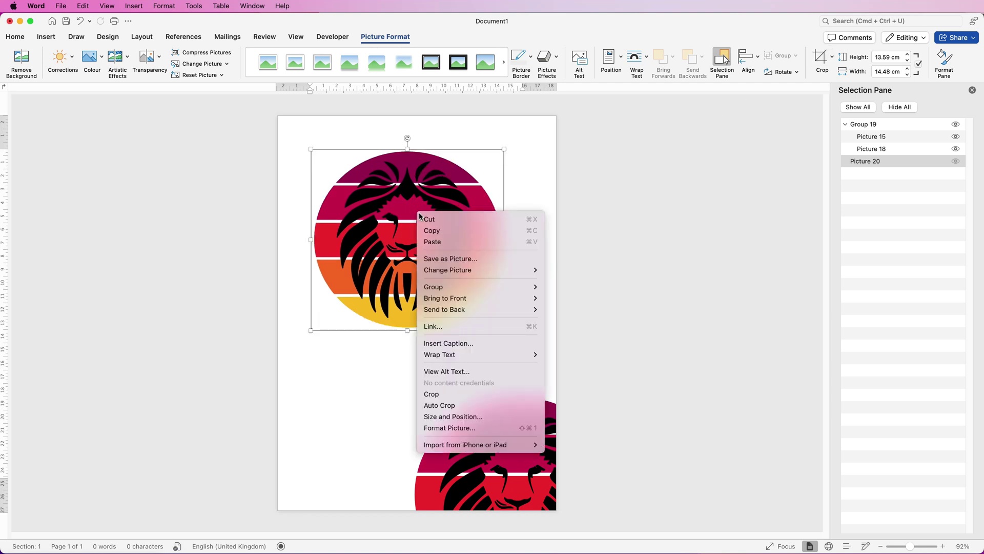
click(459, 258)
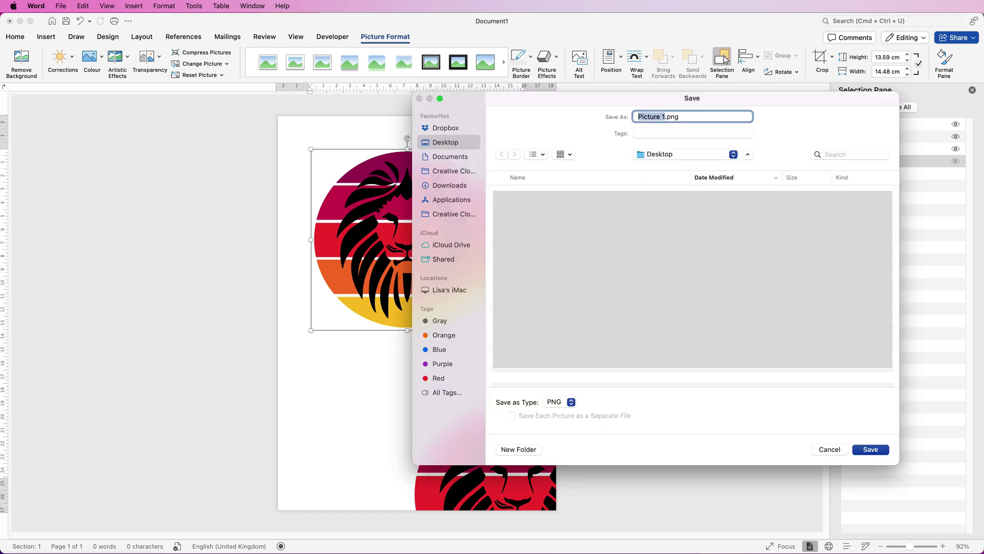
click(882, 453)
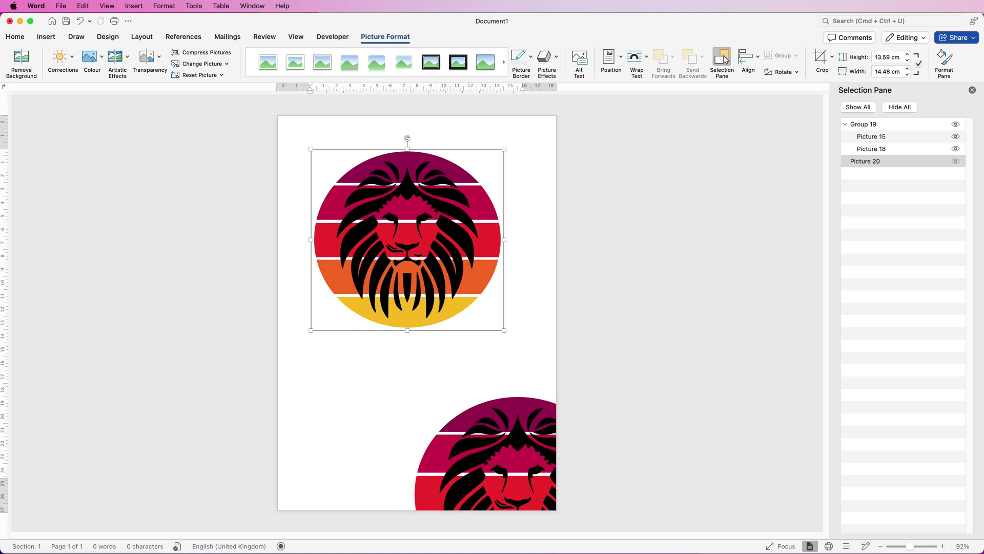
Step: Switch to Redbubble and upload Picture 1.png through Add New Work
key(super+Tab)
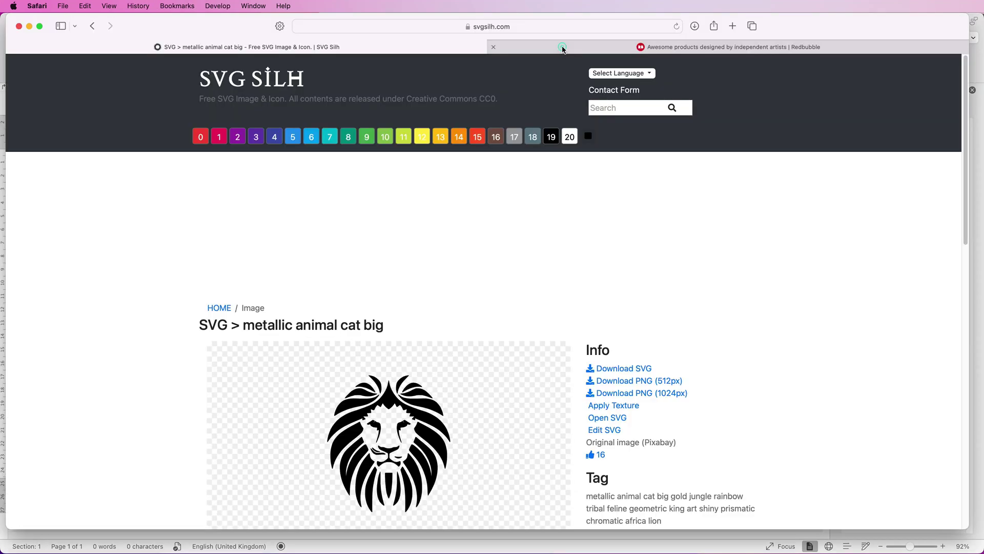
click(563, 47)
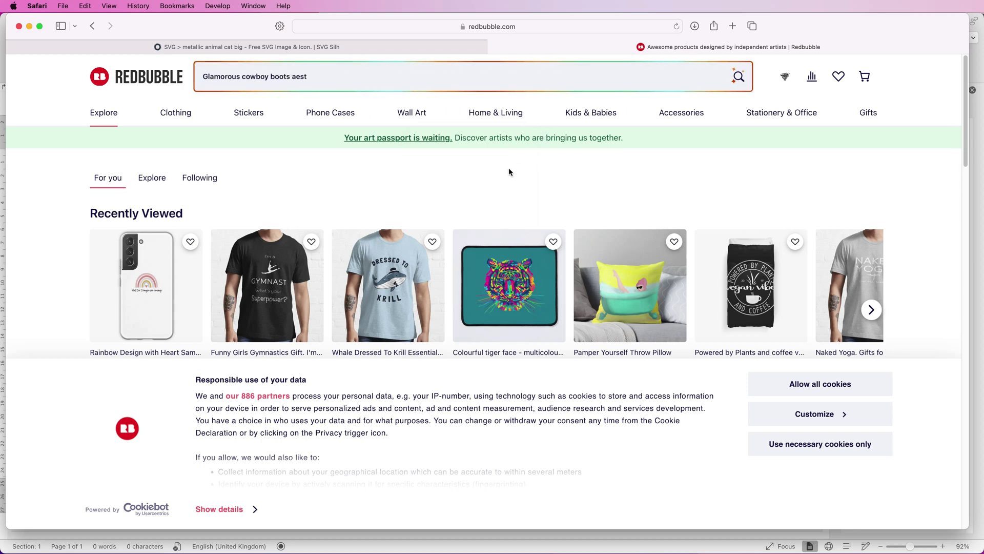
click(786, 80)
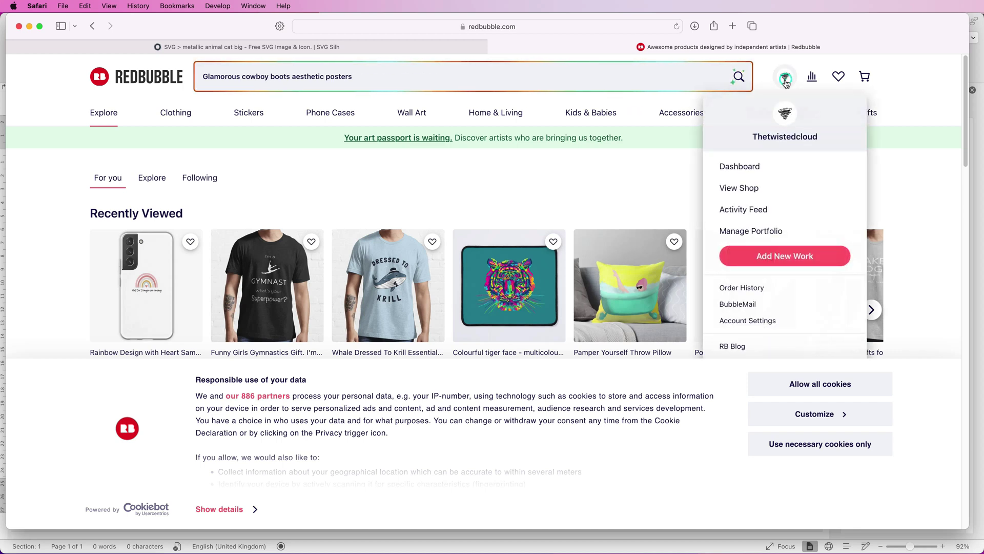
click(773, 263)
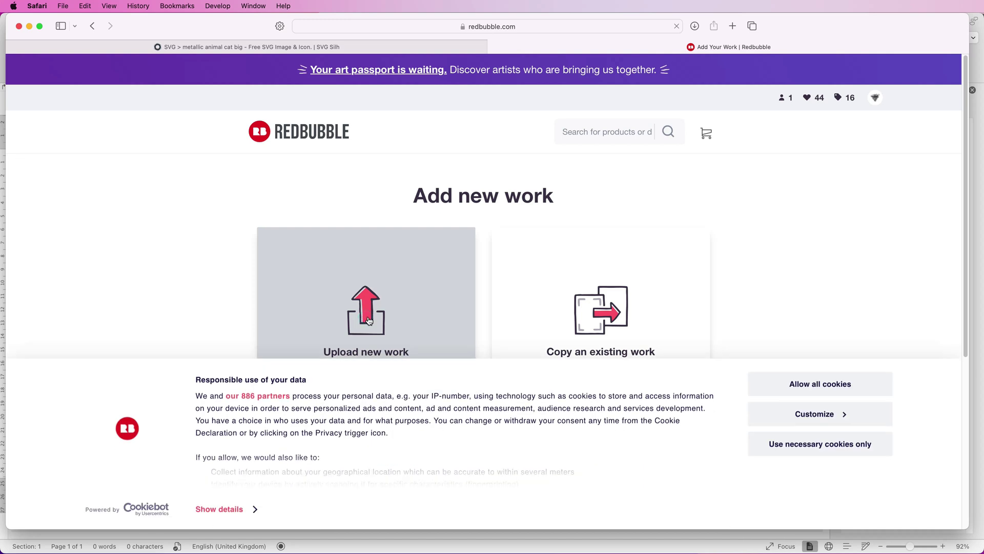
click(369, 320)
click(645, 128)
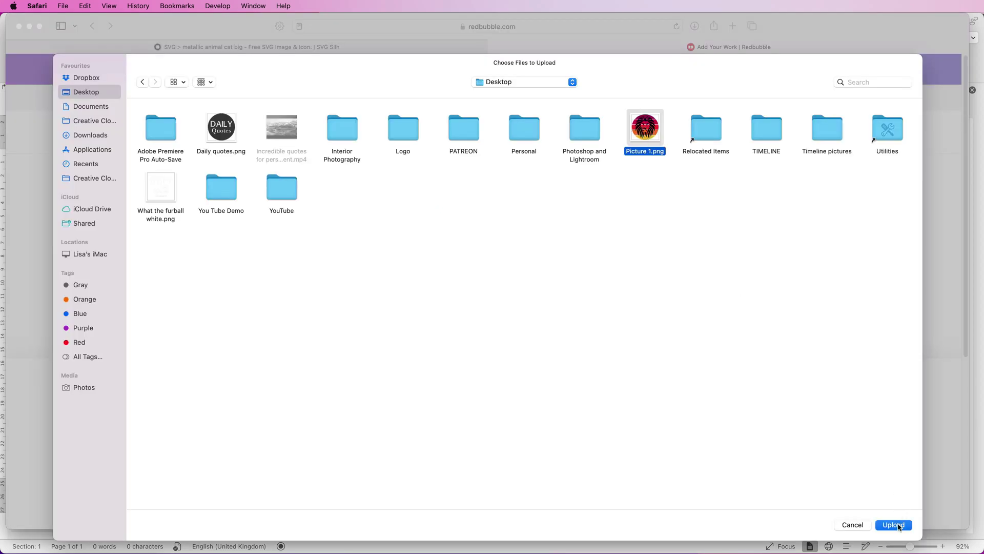
click(894, 525)
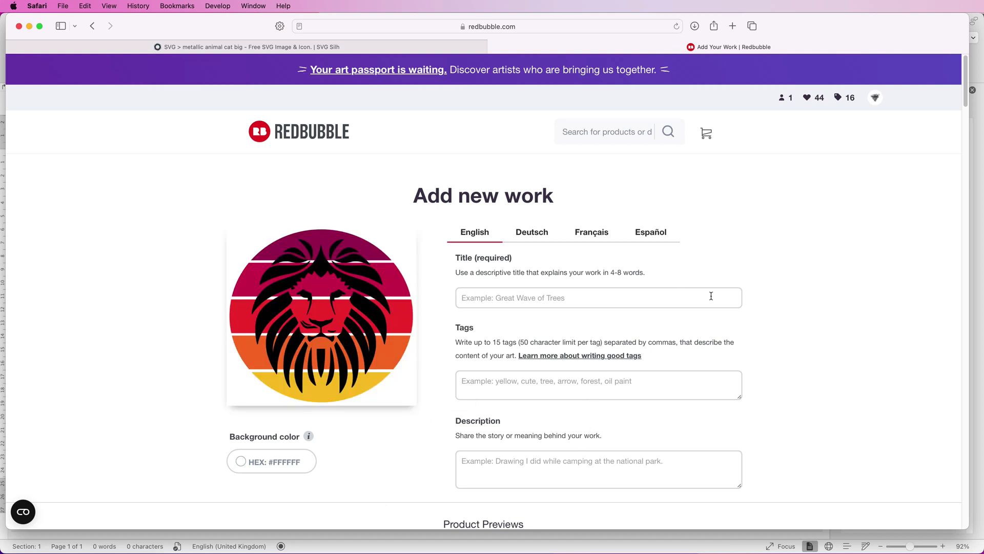
Step: Scroll to Product Previews and switch Large Print Clothing from Disabled to enabled
scroll(796, 436, down, 1)
scroll(797, 436, down, 15)
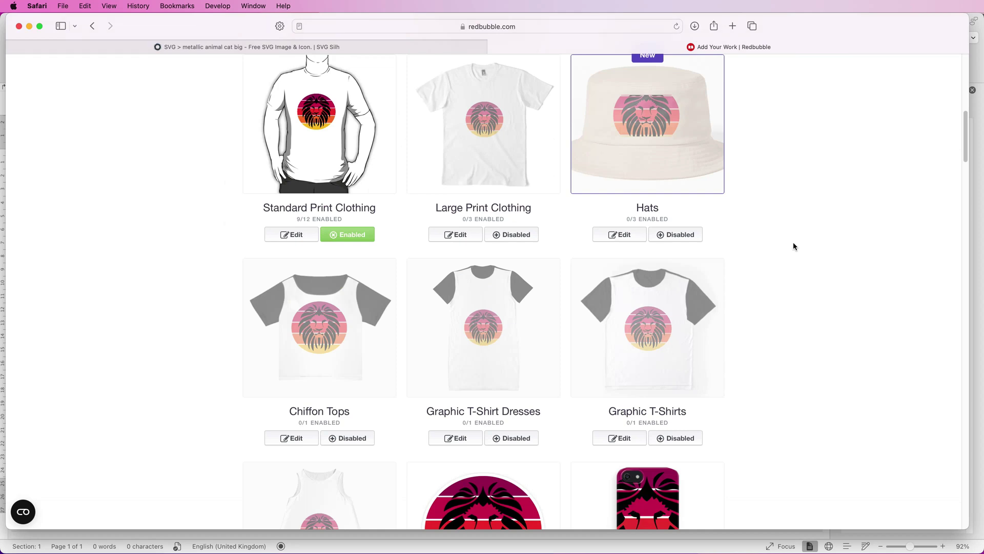
scroll(792, 246, up, 1)
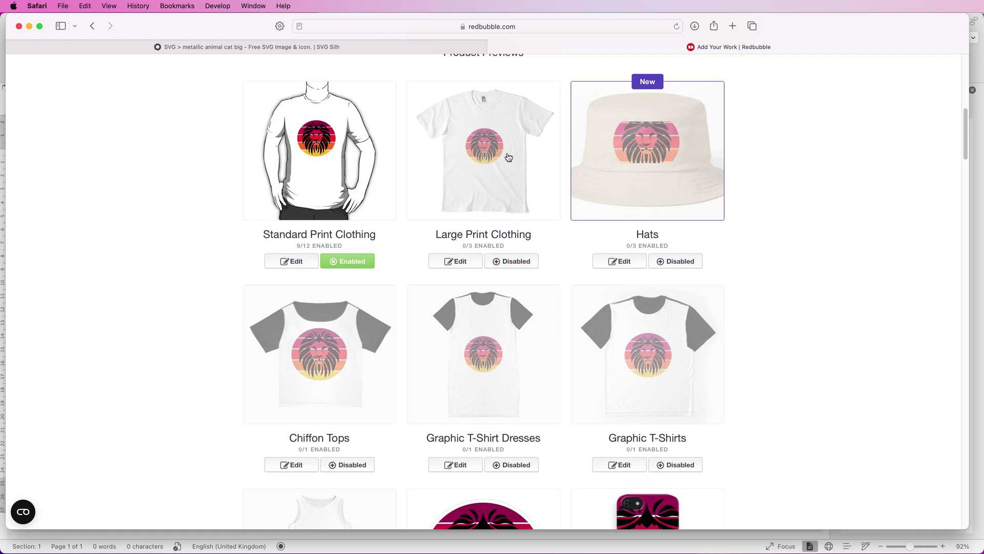
click(497, 263)
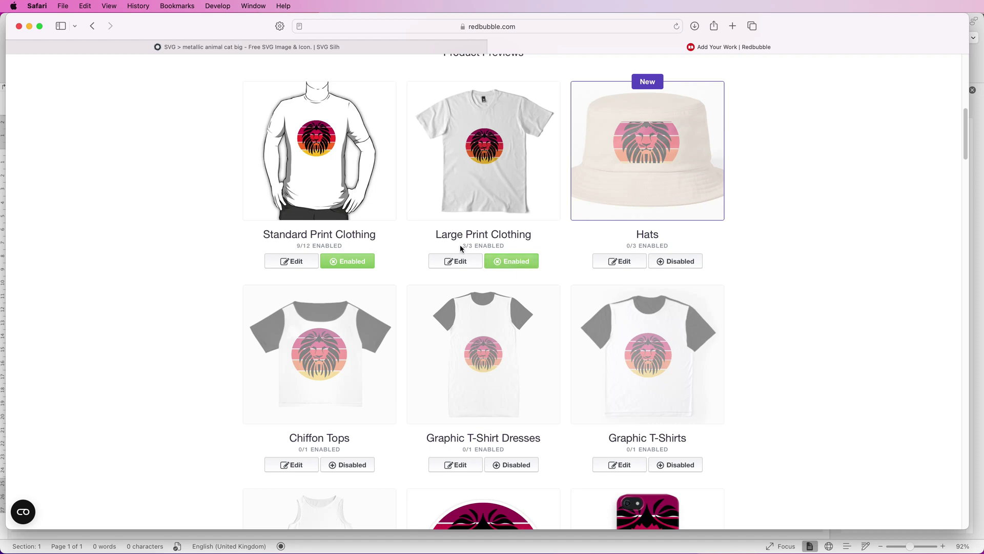
Step: Centre the lion at 100% scale on the Premium T-Shirt, raise it higher, and re-centre horizontally
click(456, 261)
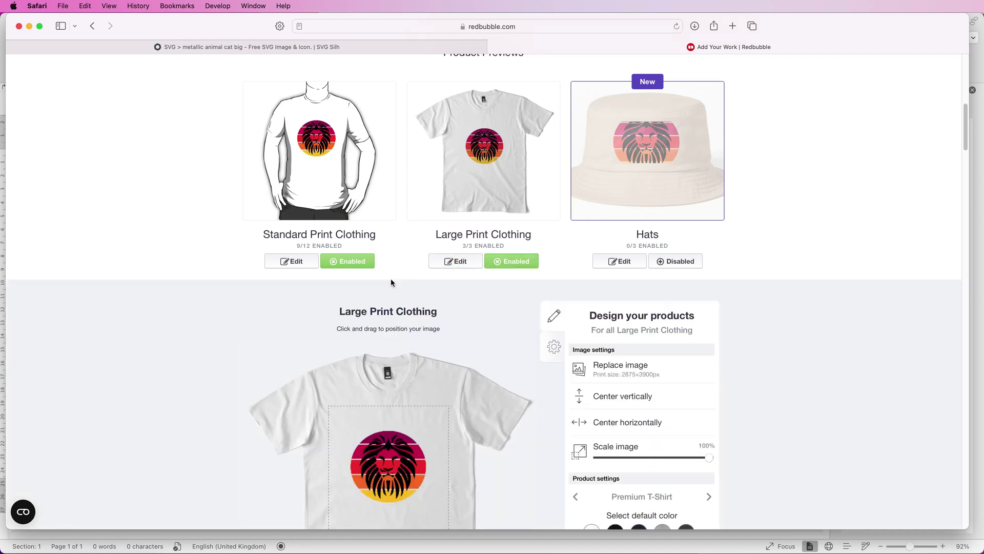
scroll(391, 278, down, 4)
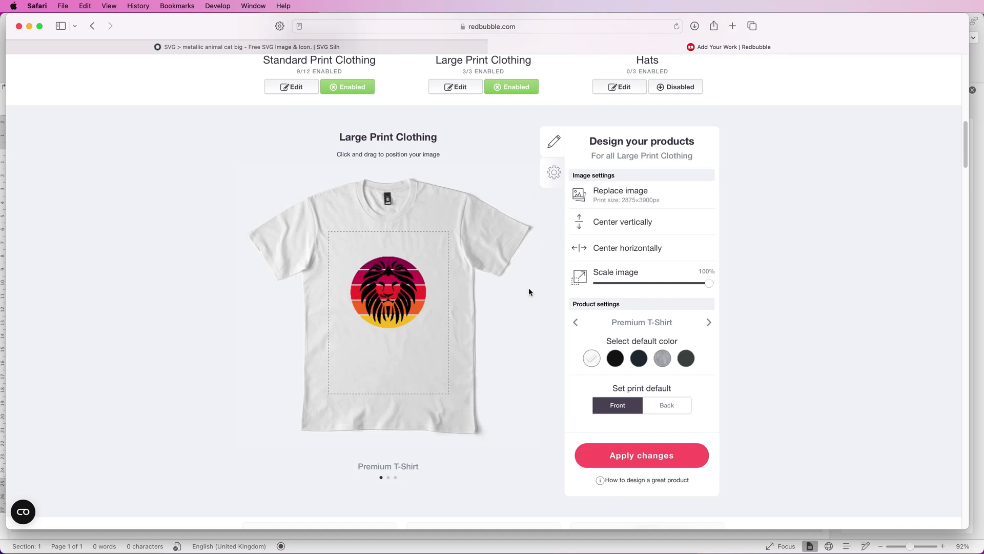
mouse_move(709, 283)
mouse_down()
mouse_move(670, 283)
mouse_move(710, 283)
mouse_up()
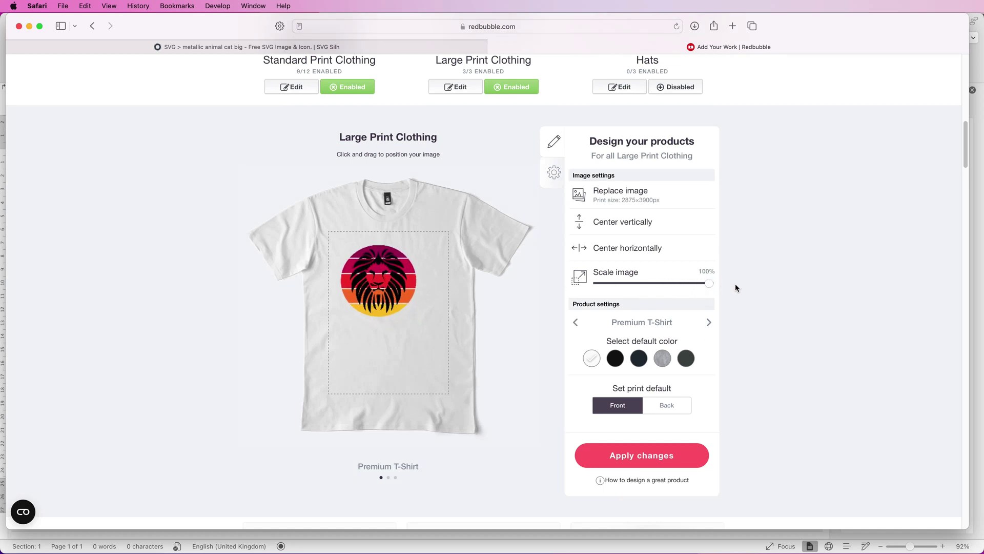
click(578, 250)
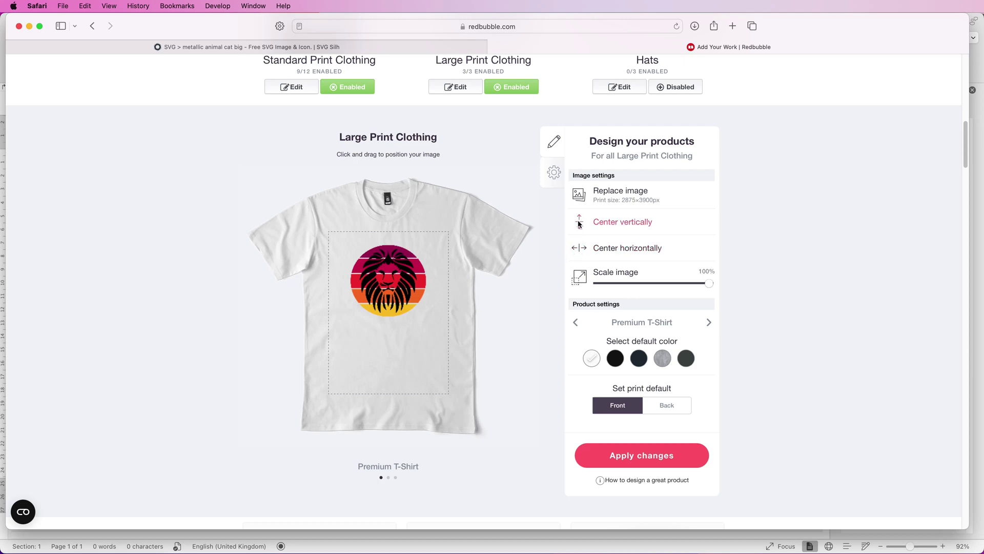
click(579, 224)
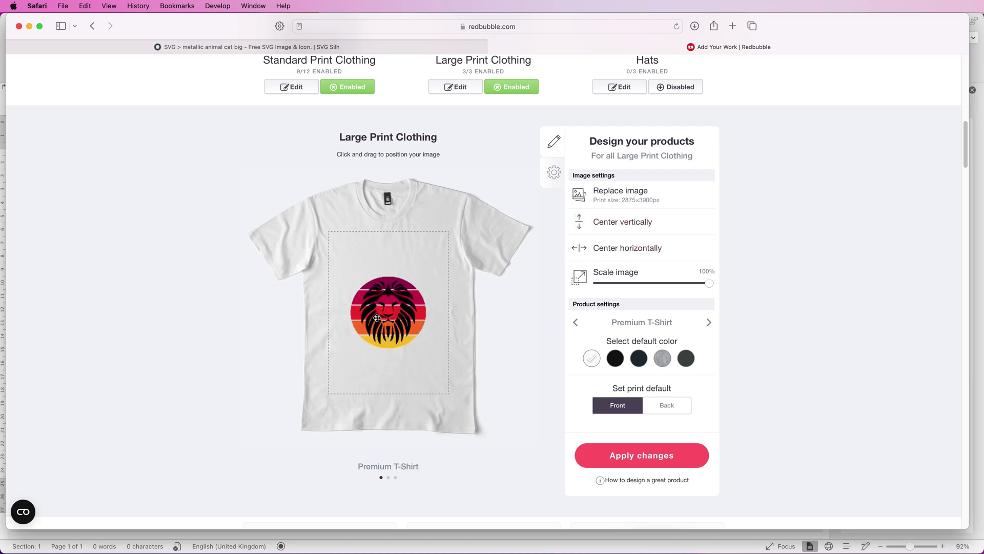
drag(392, 314, 392, 282)
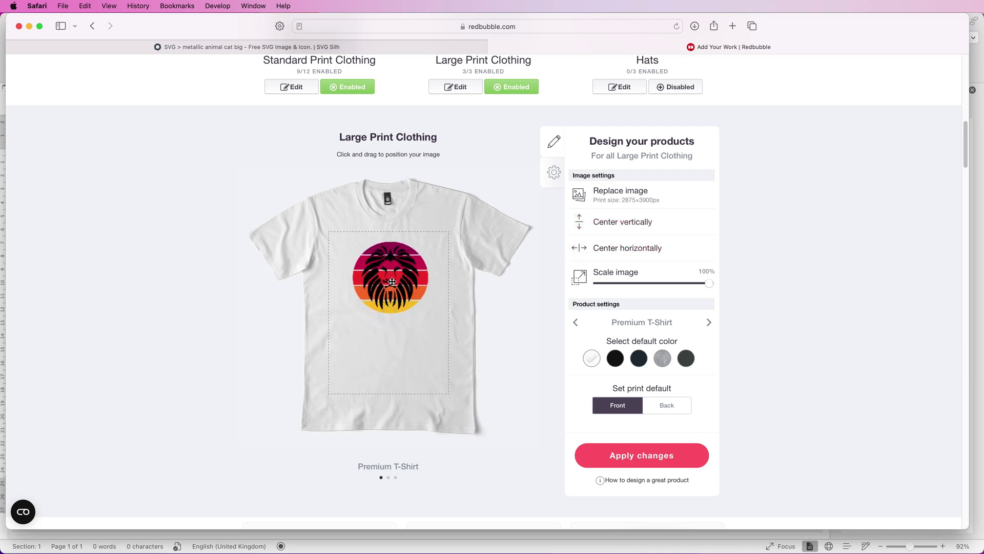
click(581, 252)
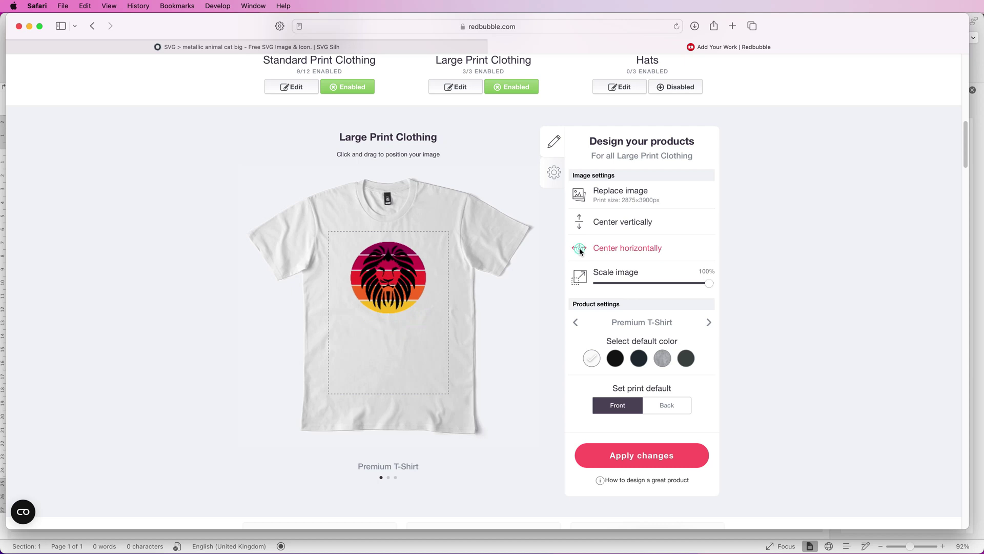
Step: Apply the T-shirt placement, then shrink and centre the lion on the phone case and apply
click(632, 459)
scroll(184, 308, down, 5)
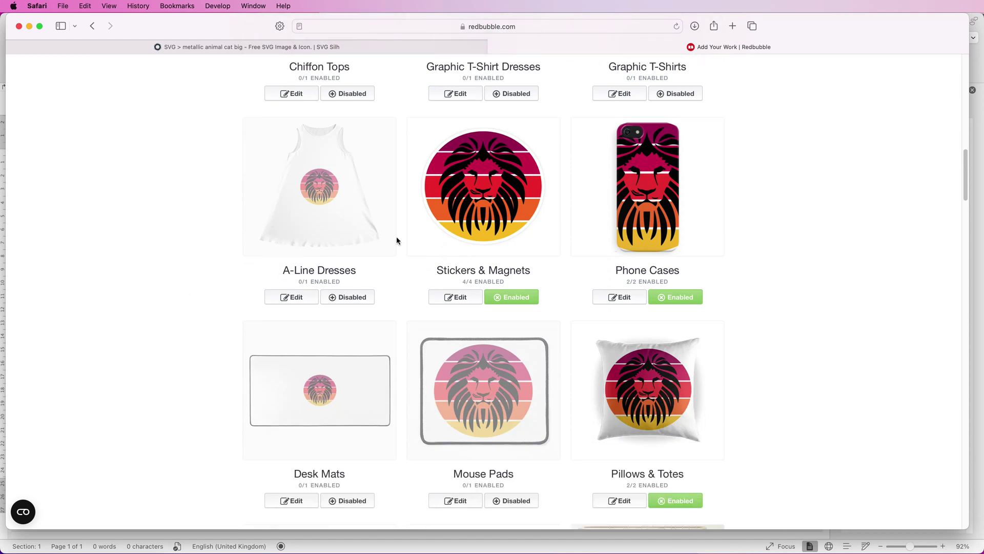
click(617, 296)
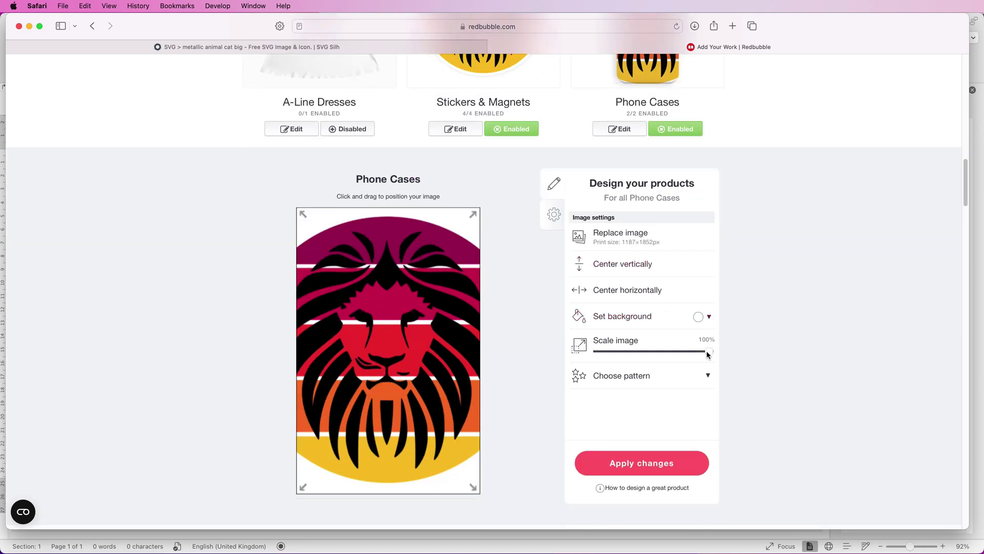
drag(709, 352, 640, 356)
click(613, 290)
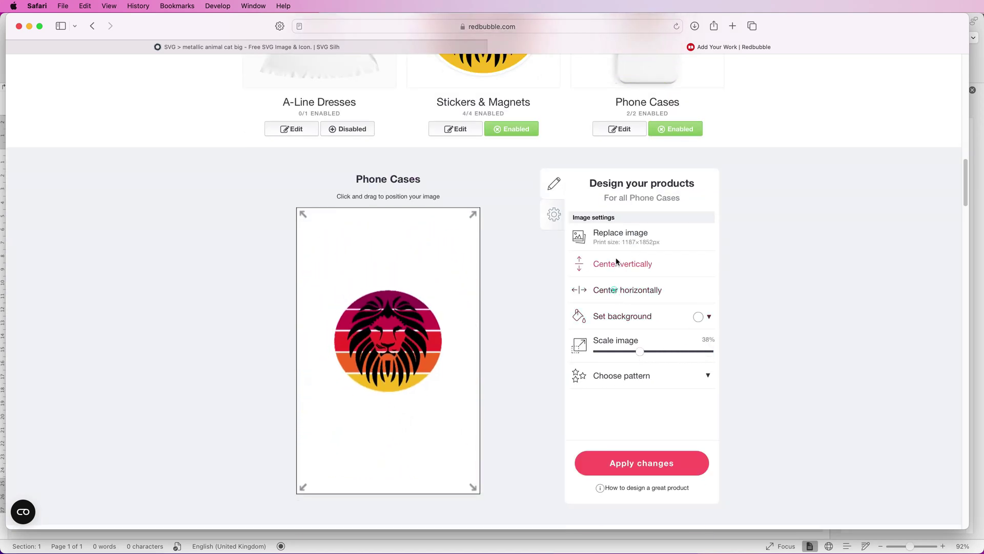
click(616, 263)
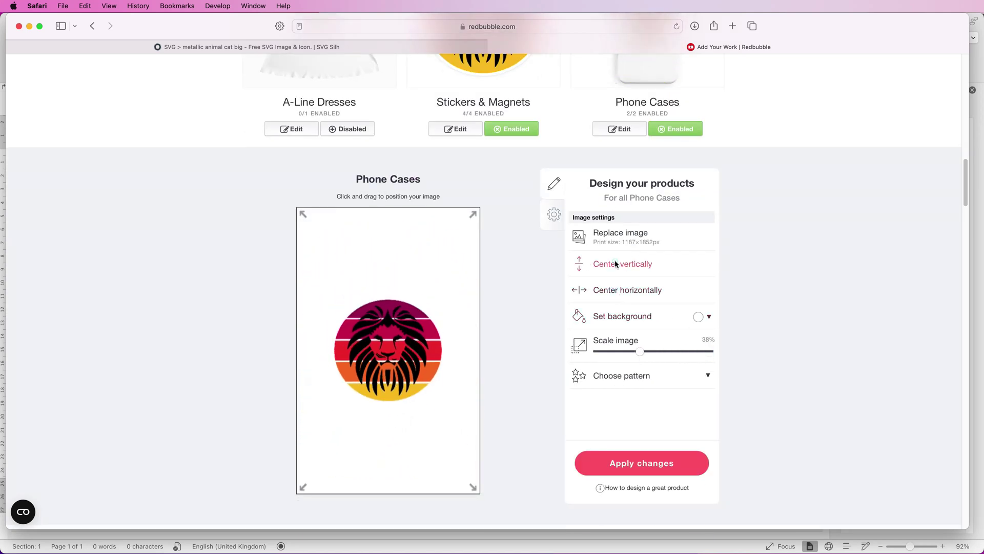
click(647, 465)
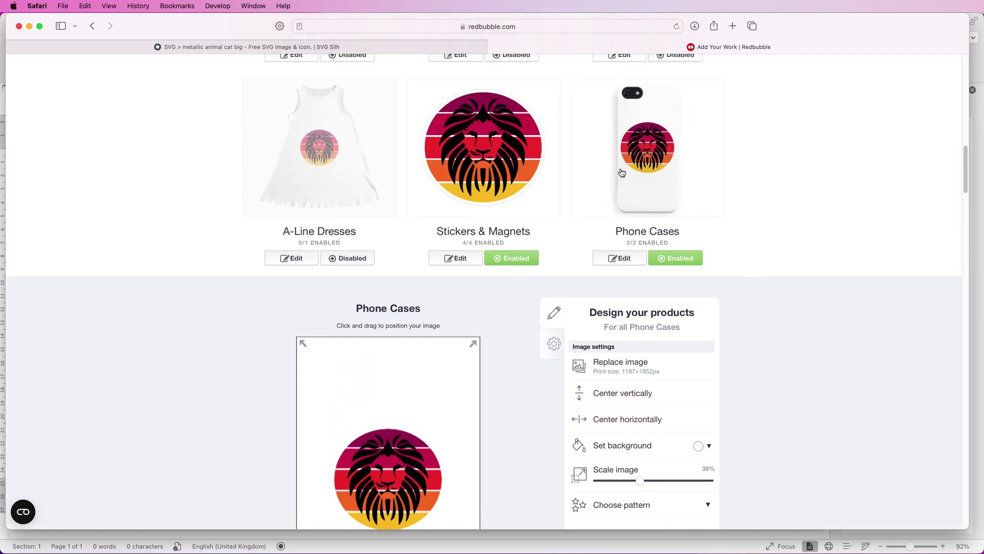
Step: Rescale the lion to 29% on the phone case, re-centre it both ways, and apply the update
scroll(744, 321, down, 1)
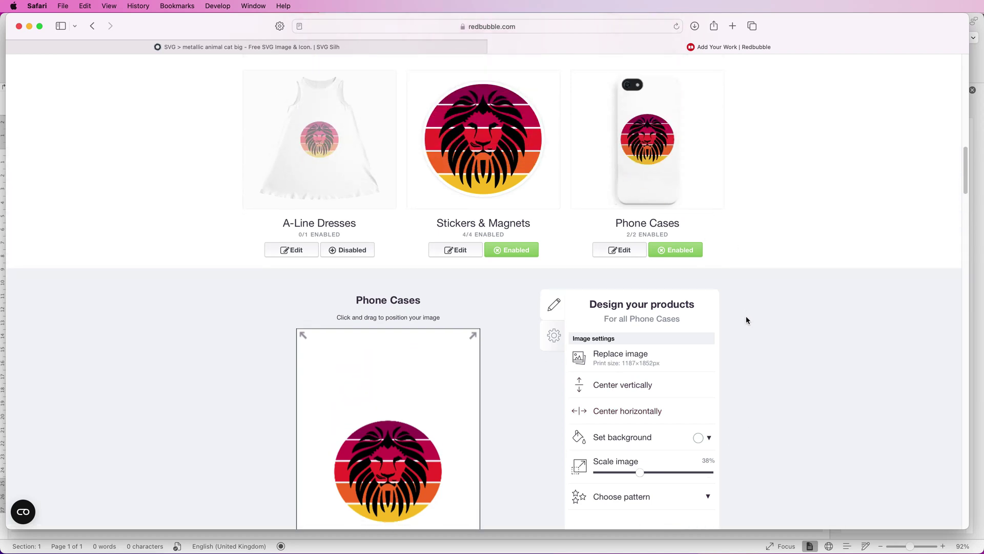
drag(639, 473, 631, 473)
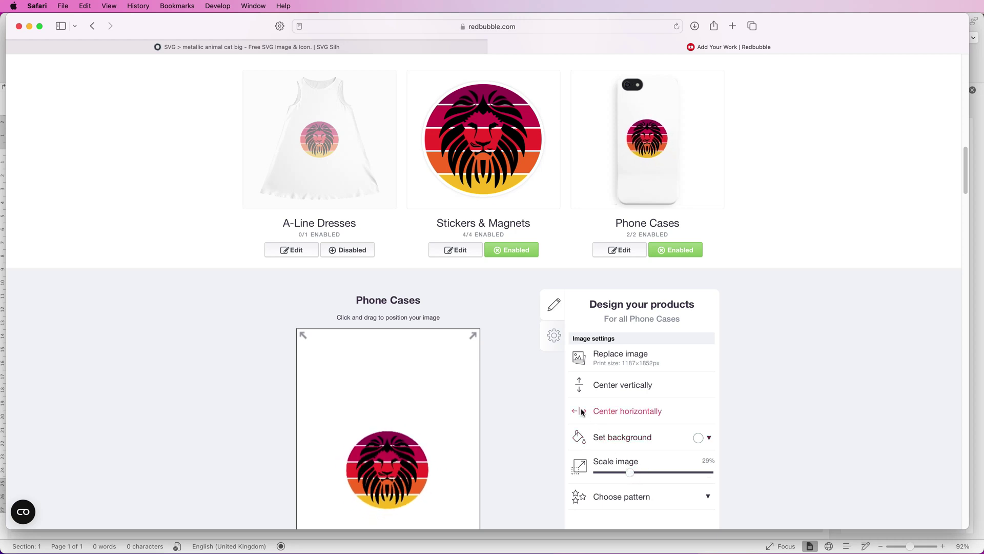
click(612, 410)
click(615, 384)
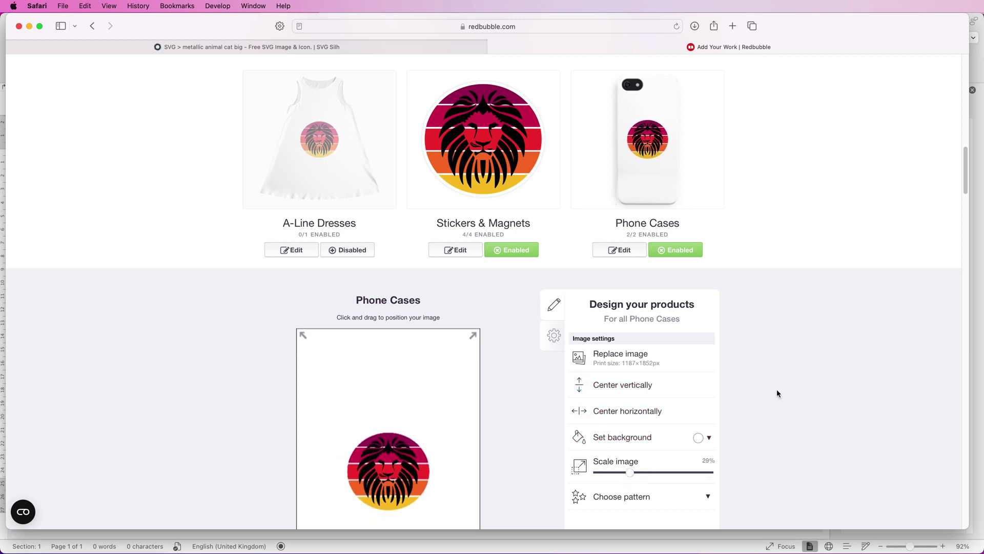
scroll(777, 389, down, 3)
click(645, 435)
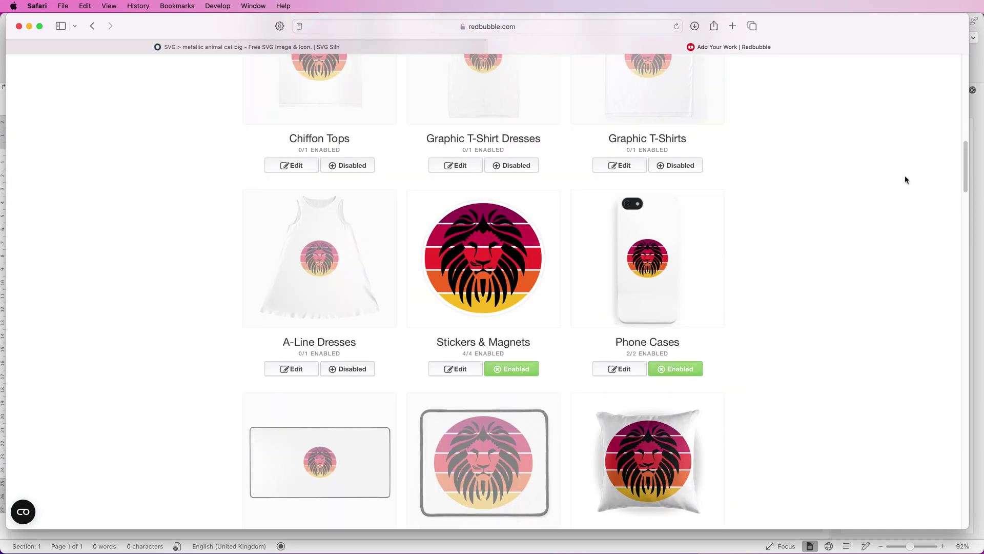
Step: Tick Design & Illustration under Media and answer No to the mature content question
drag(968, 177, 954, 494)
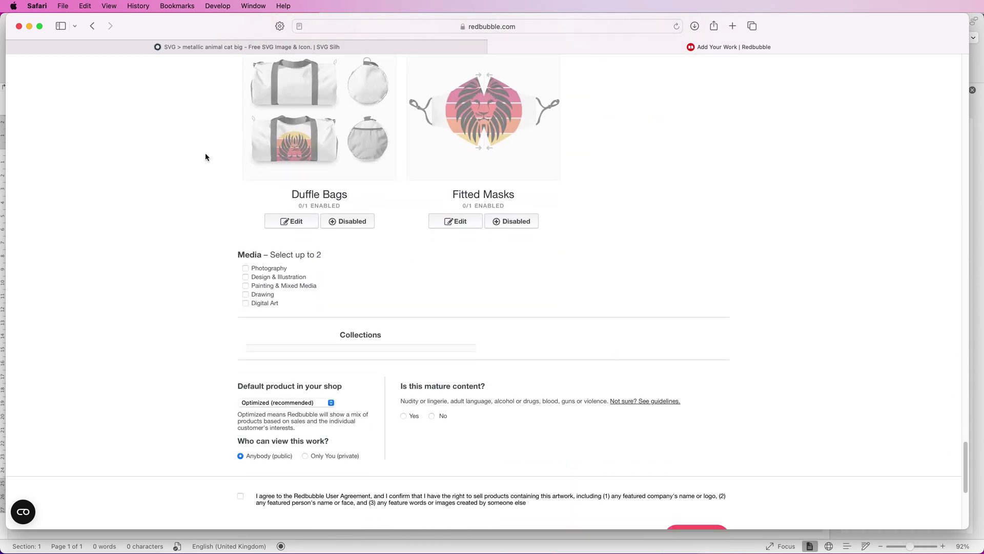
click(245, 277)
click(432, 415)
scroll(764, 410, down, 2)
scroll(764, 410, down, 4)
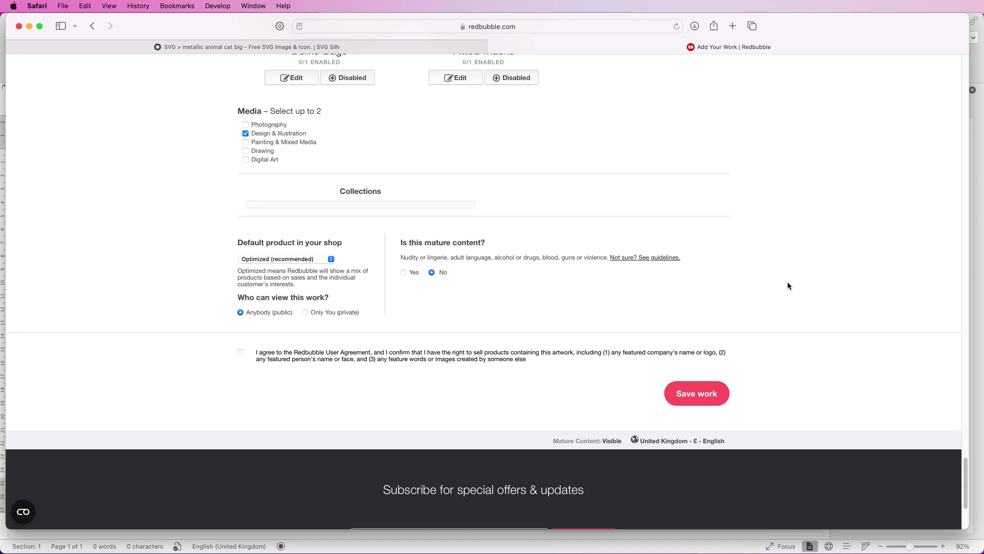
scroll(966, 483, up, 20)
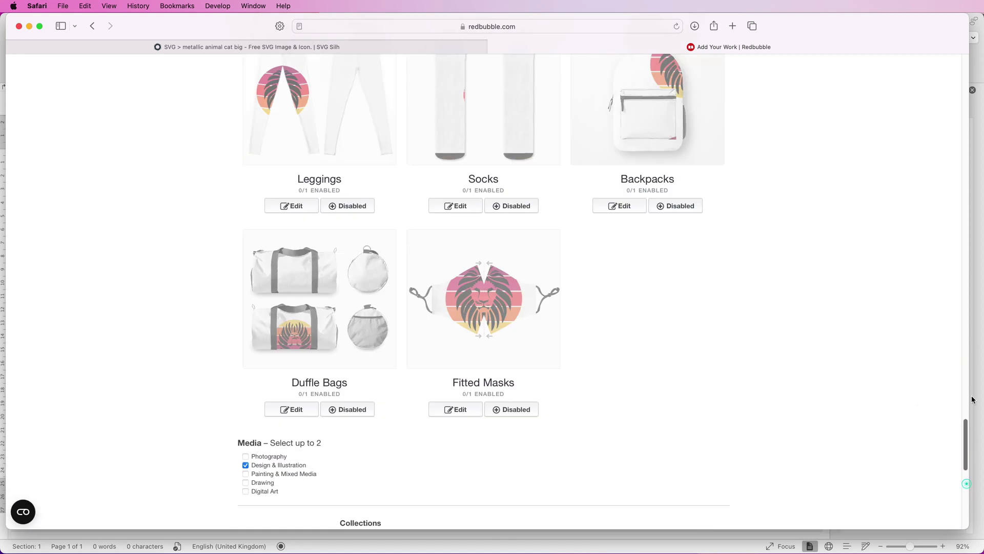
mouse_move(875, 97)
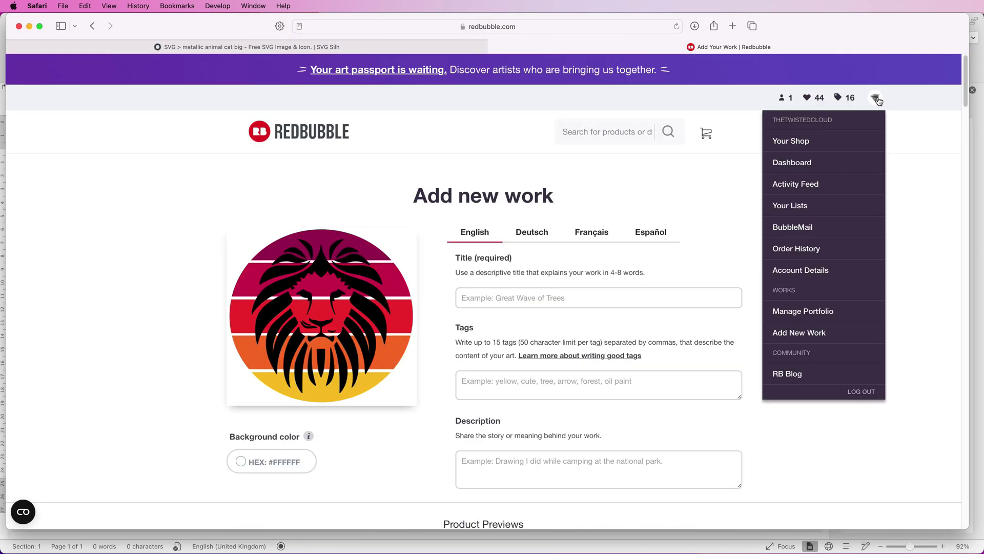
Step: Open your Redbubble shop page, confirming you want to leave the upload page
click(793, 141)
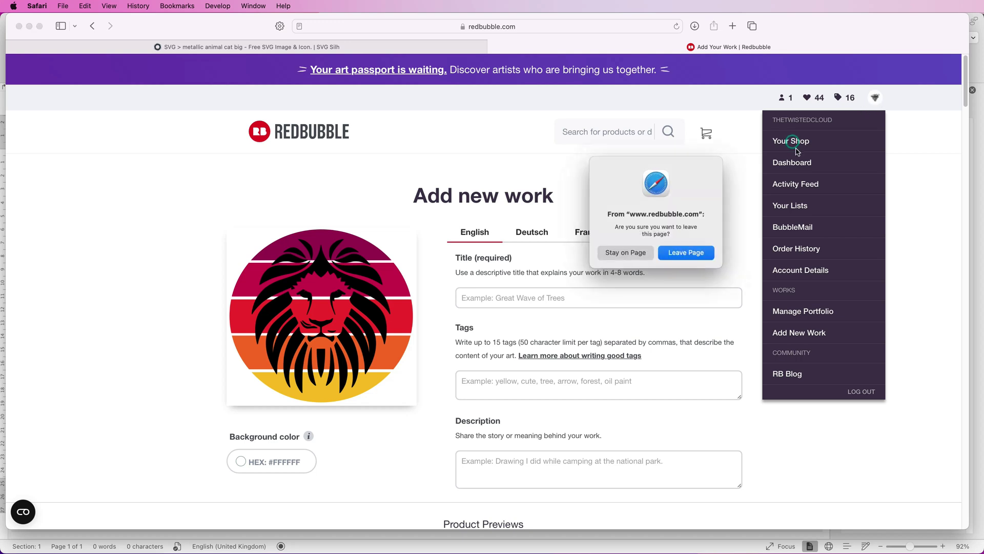
click(687, 252)
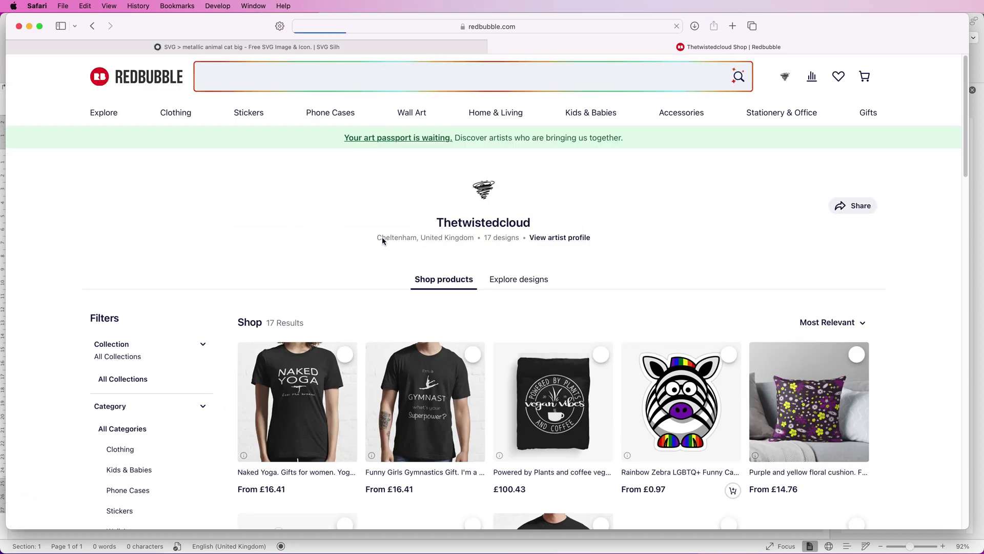
scroll(330, 253, down, 1)
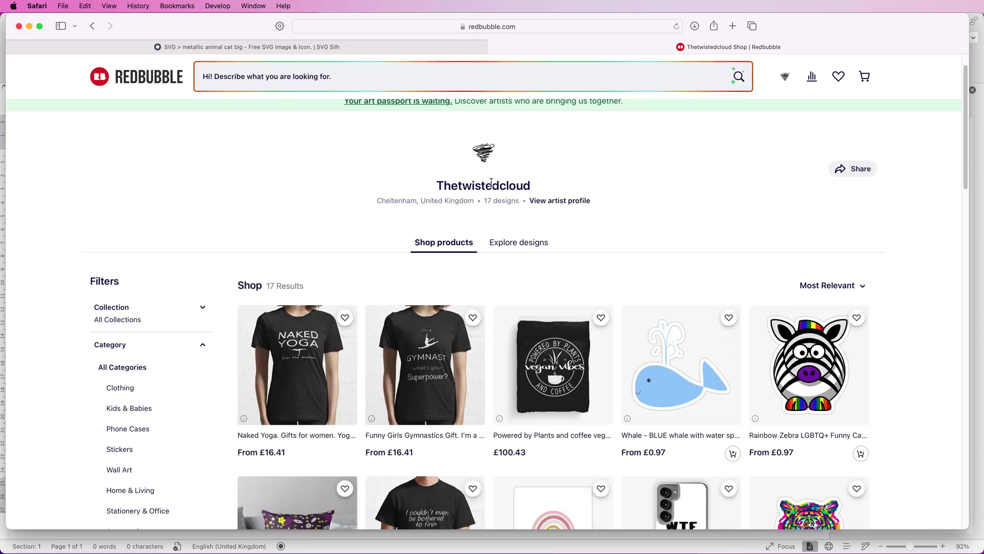
scroll(283, 232, down, 7)
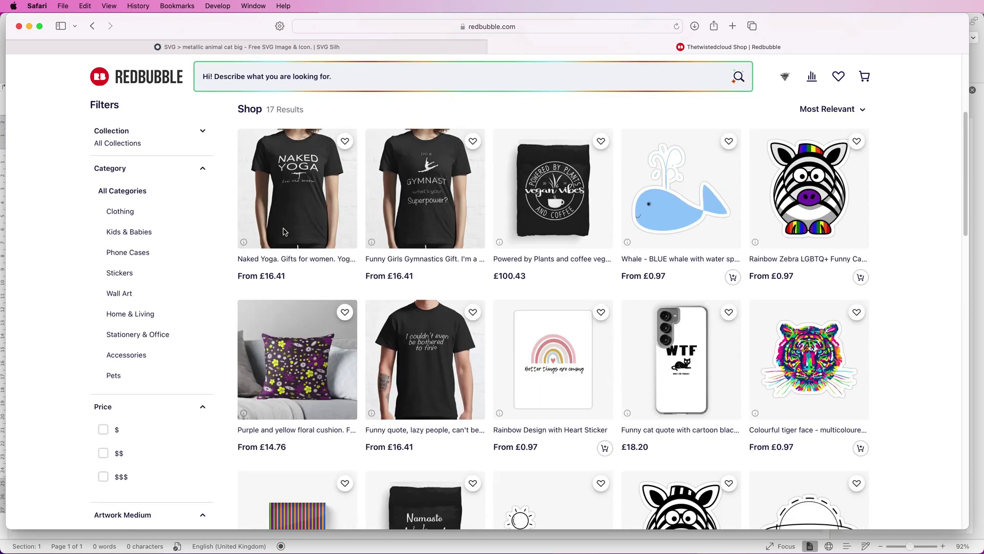
scroll(285, 268, down, 4)
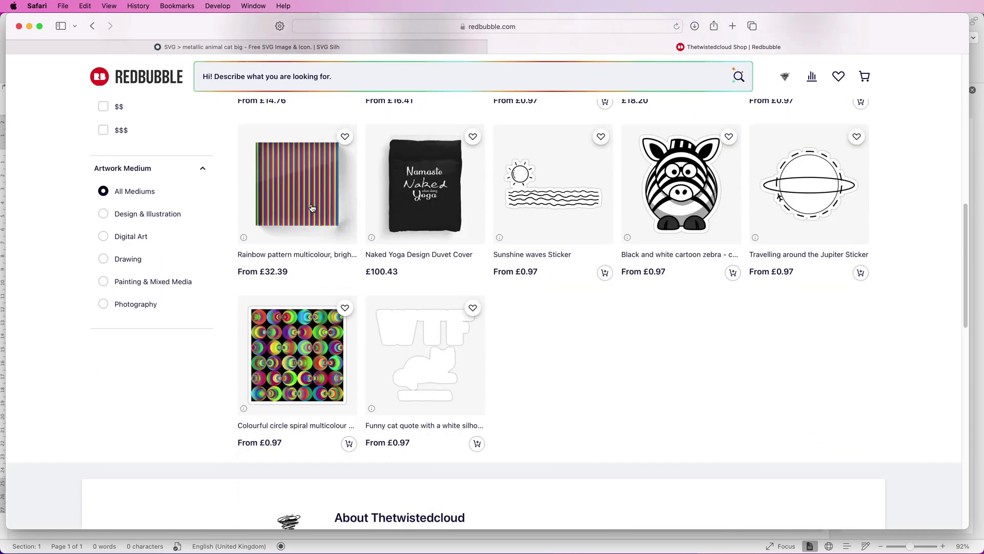
scroll(114, 222, up, 8)
Step: Filter the shop's products to the Clothing category and browse the results
click(115, 221)
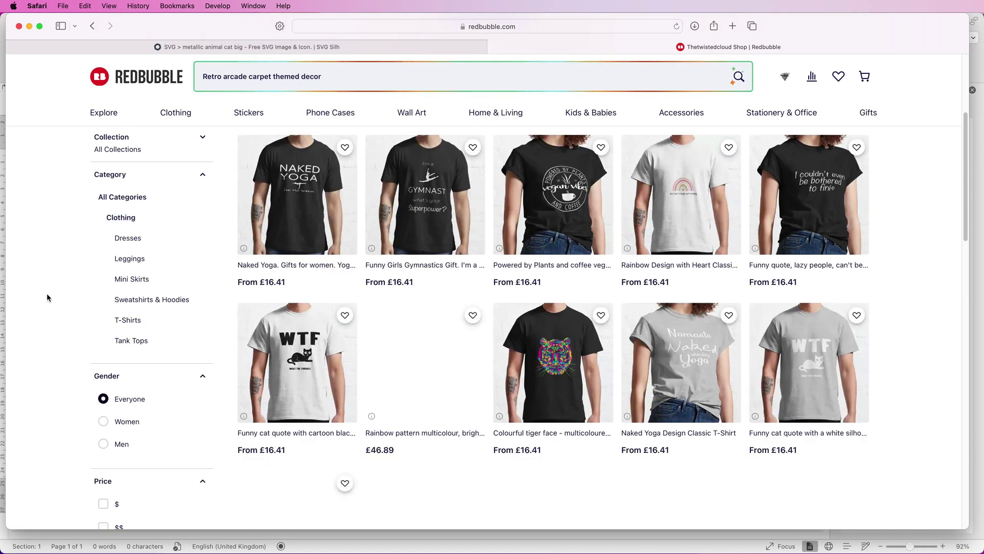
scroll(53, 322, down, 1)
scroll(56, 287, down, 4)
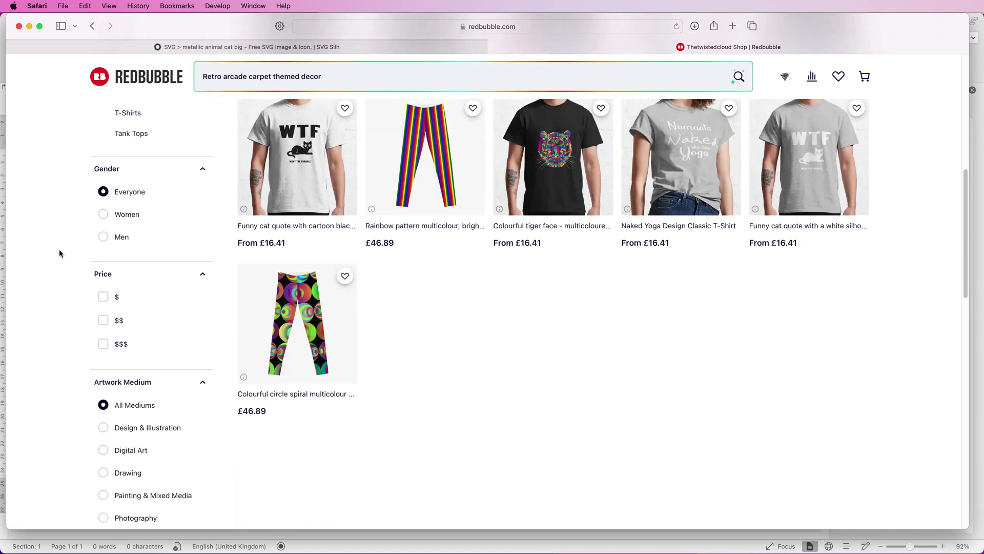
scroll(59, 242, up, 5)
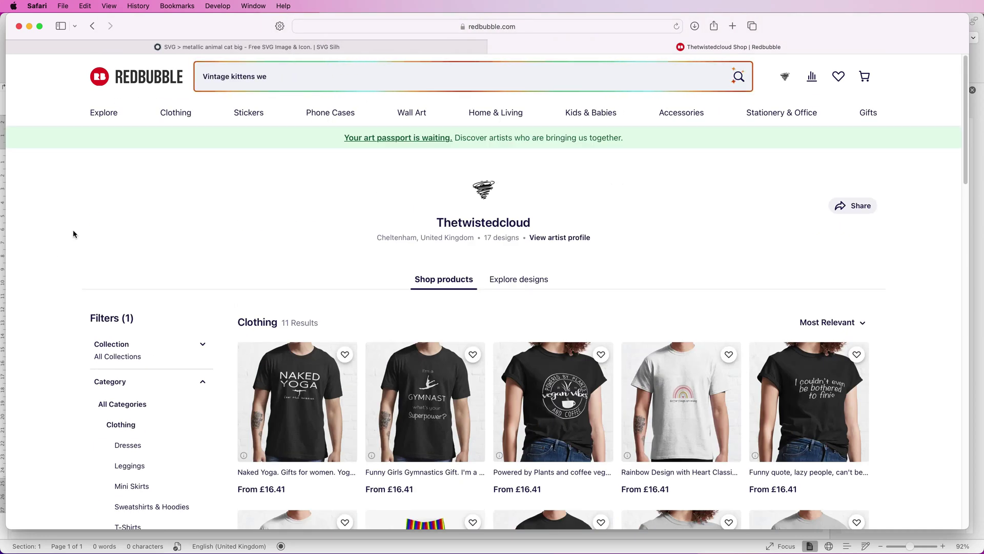
scroll(260, 241, down, 2)
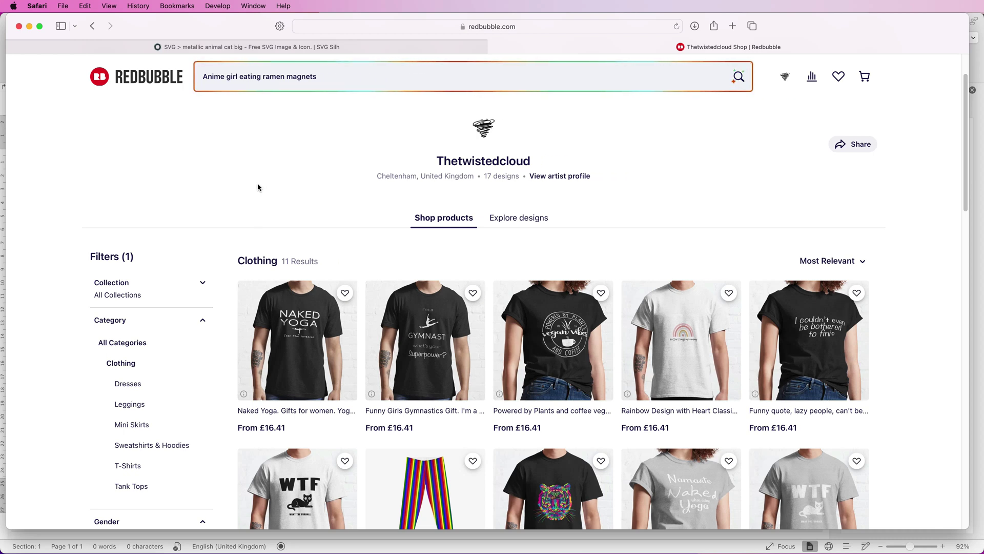
Step: Search 'cyber punk mechanical anatomy posters', then return to the Word document with the lion picture
key(super+a)
text(cyber punk mechanical anatomy posters)
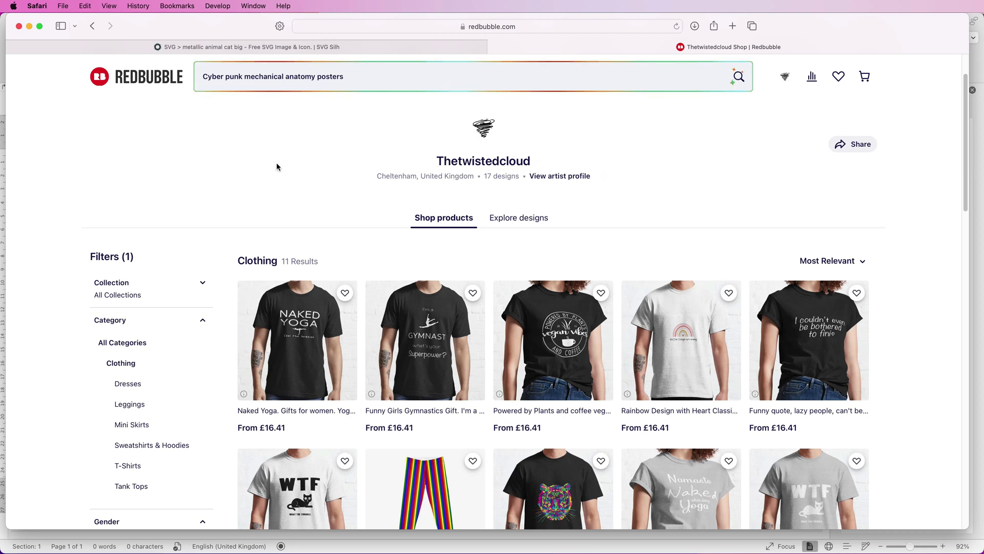
key(super+Tab)
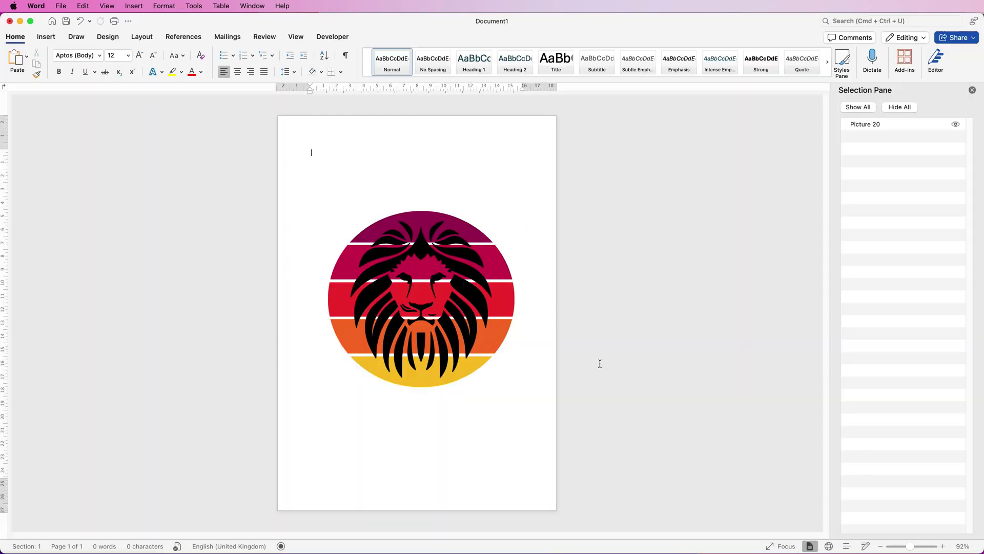